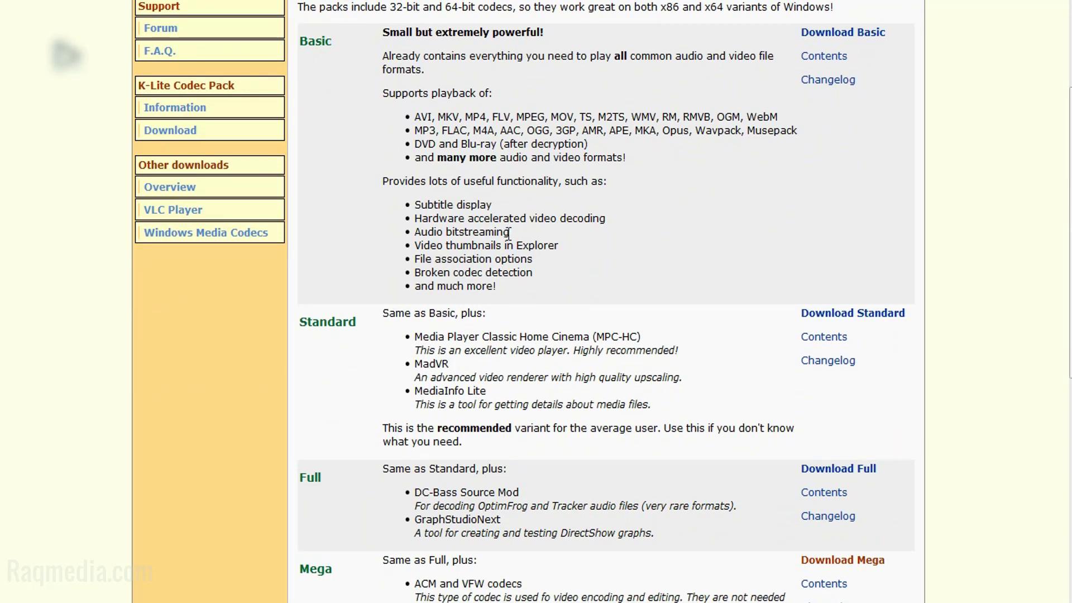
Download the Mega variant of the K-Lite Codec Pack as K-Lite_Codec_Pack_1520_Mega.exe in the Programs category
scroll(354, 241, "down", 2)
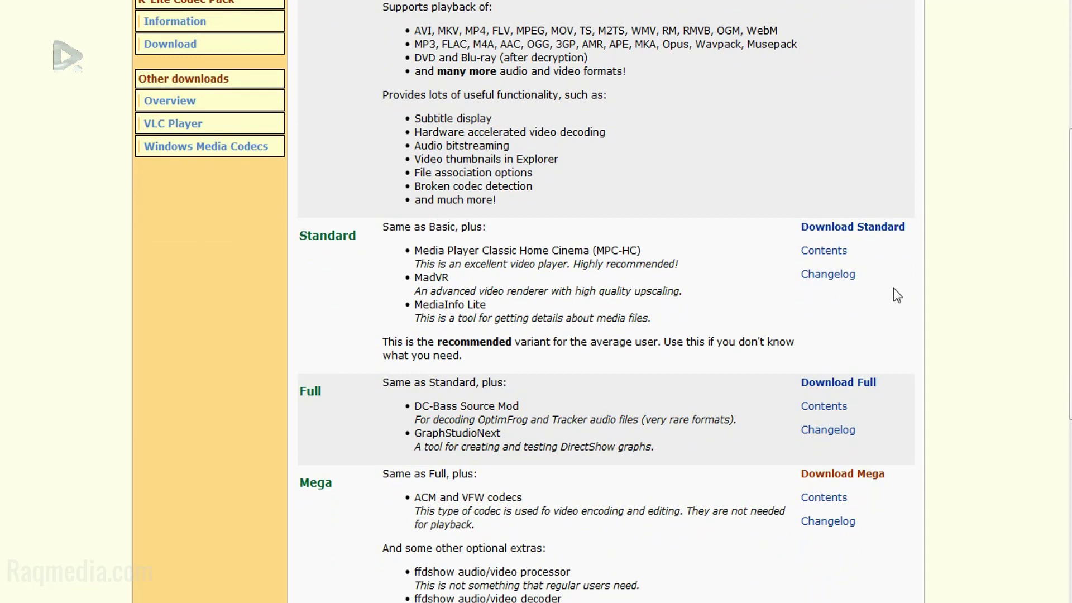
left_click_drag(358, 236, 299, 239)
left_click(398, 291)
scroll(398, 291, "down", 4)
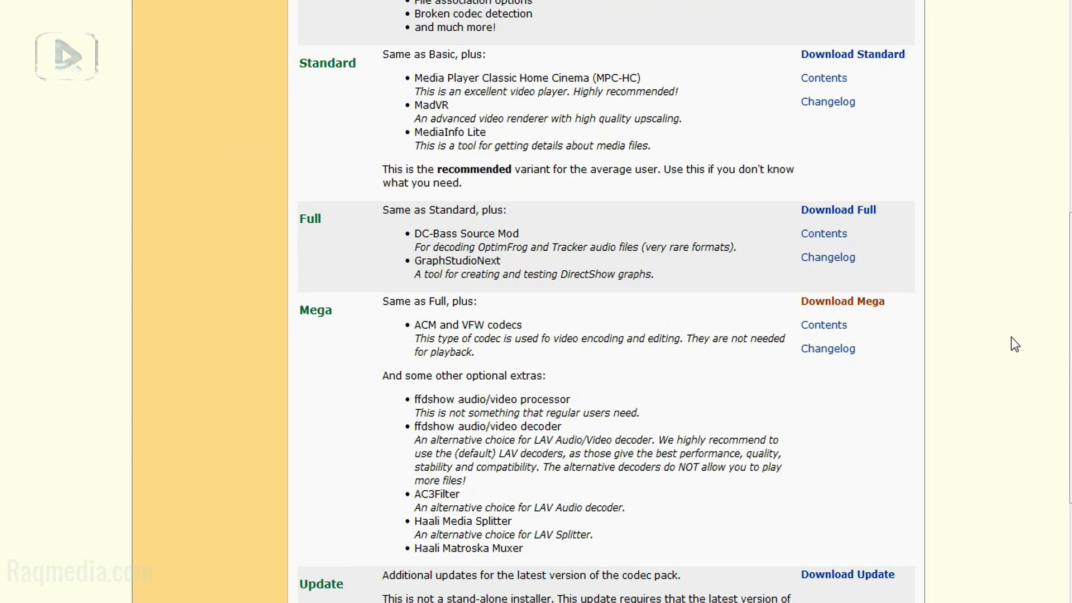
scroll(1010, 337, "down", 2)
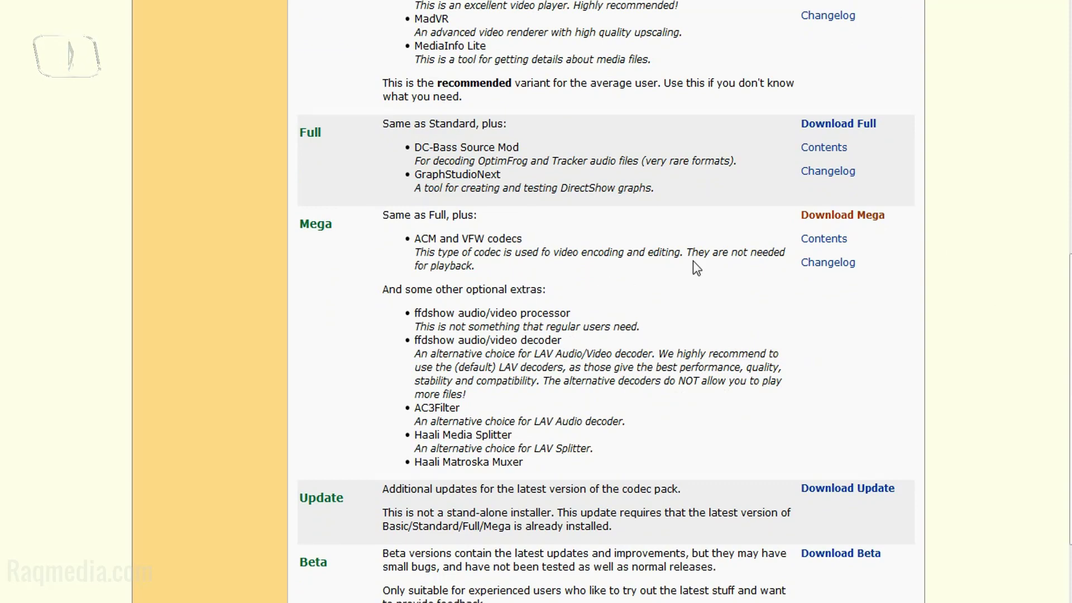
left_click(844, 218)
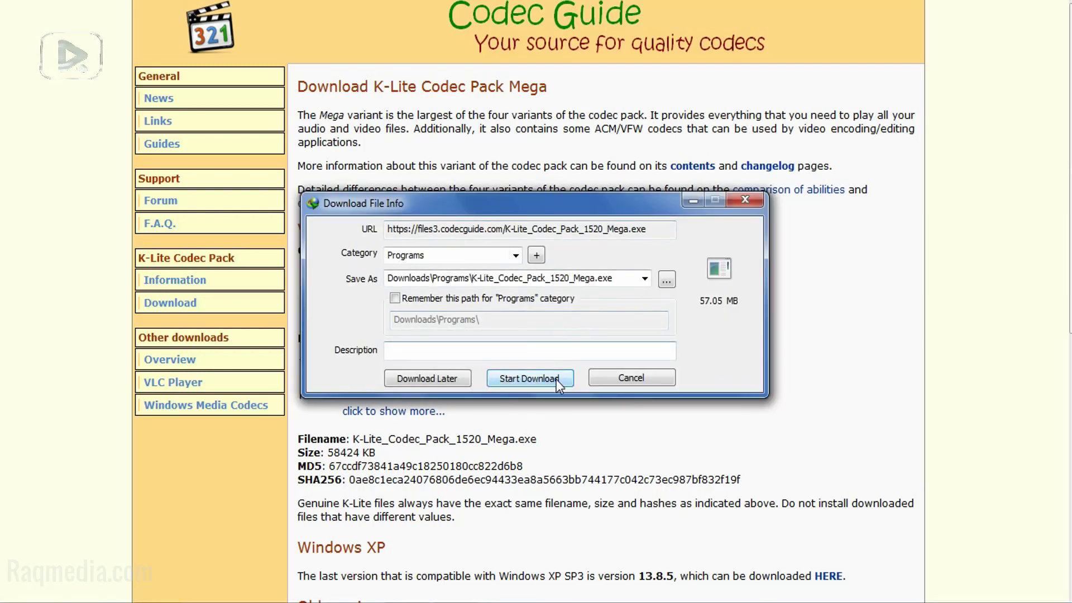
left_click_drag(598, 209, 534, 210)
left_click(493, 383)
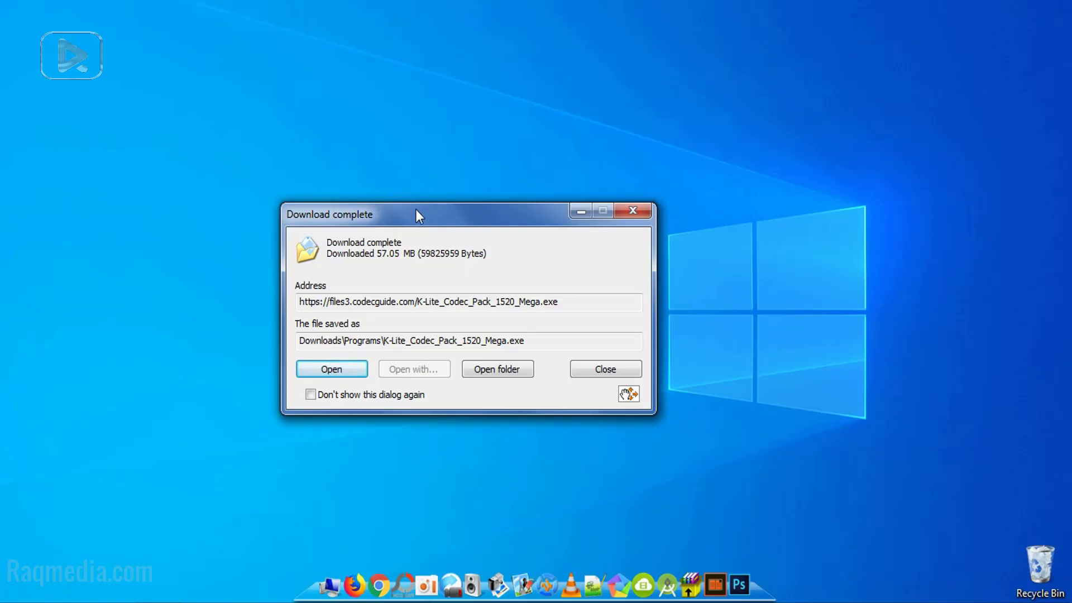
Launch the downloaded K-Lite Mega Codec Pack installer and choose the Advanced installation mode
left_click_drag(418, 212, 441, 206)
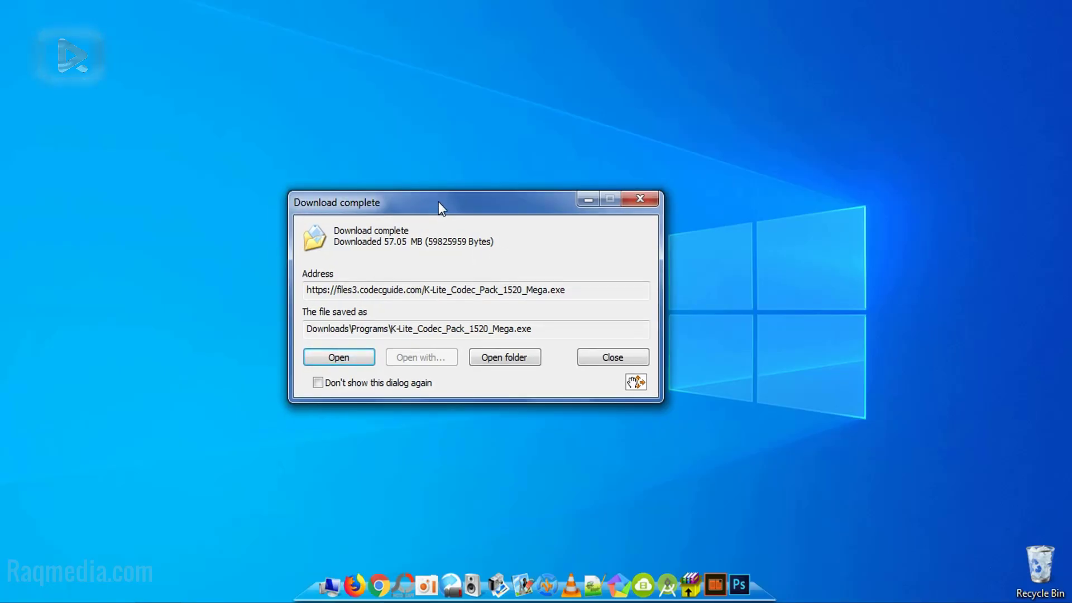
left_click(352, 361)
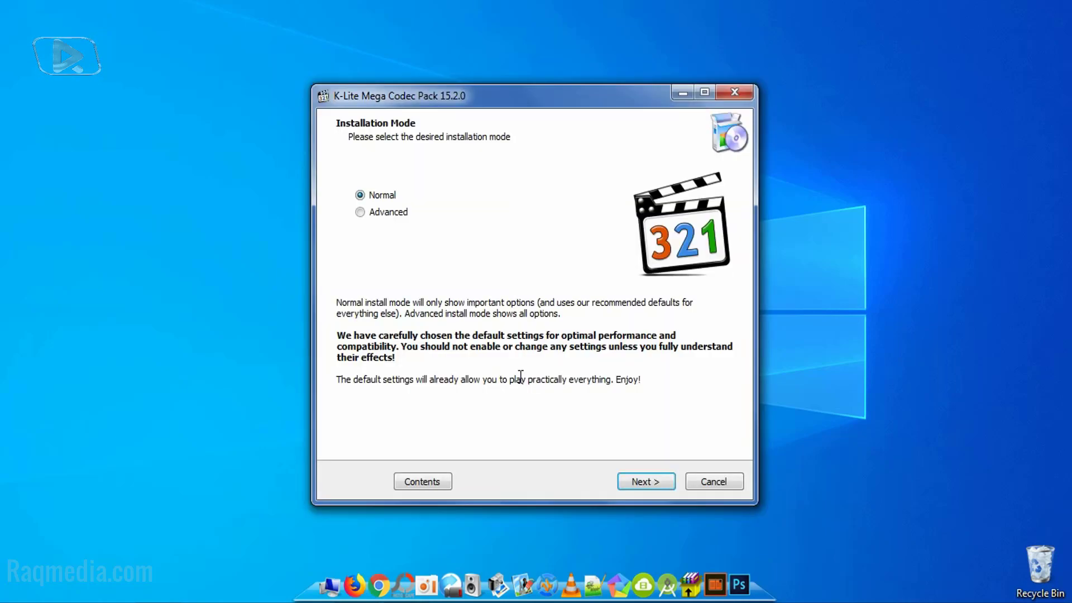
left_click_drag(524, 97, 522, 62)
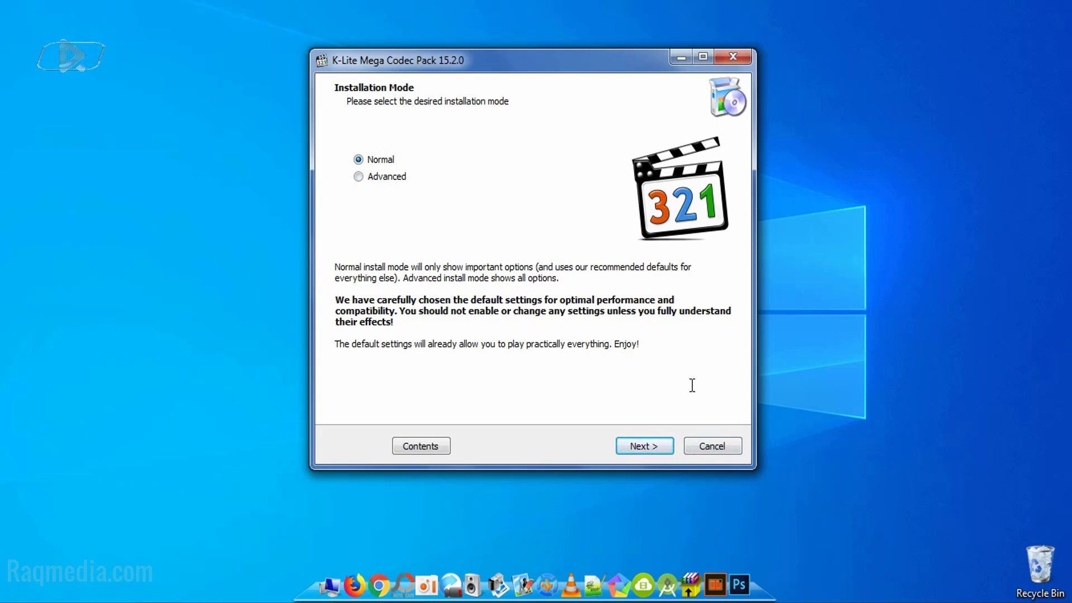
left_click(398, 181)
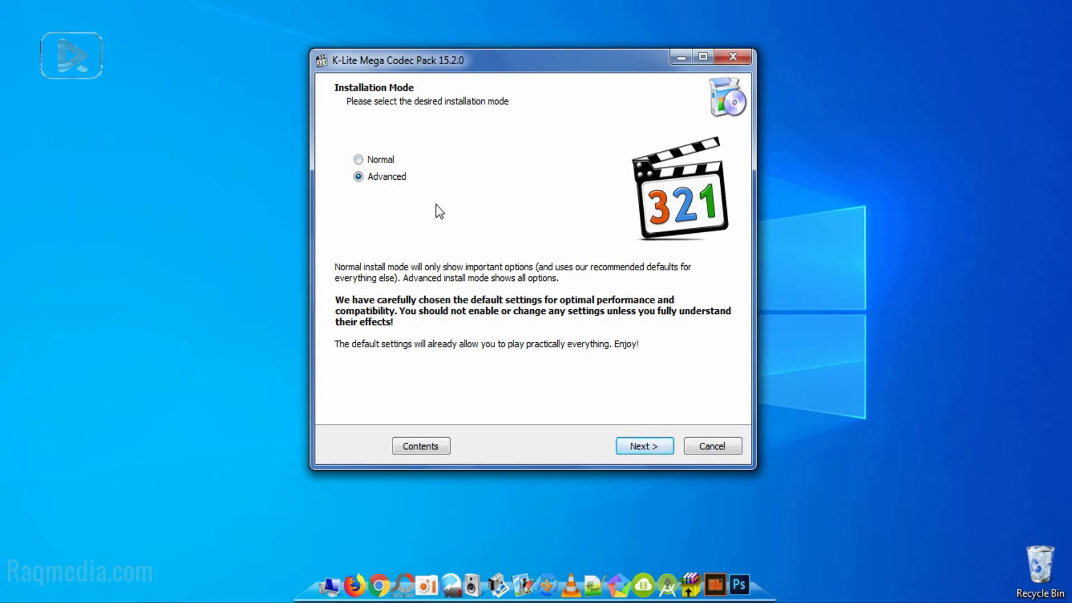
left_click(657, 446)
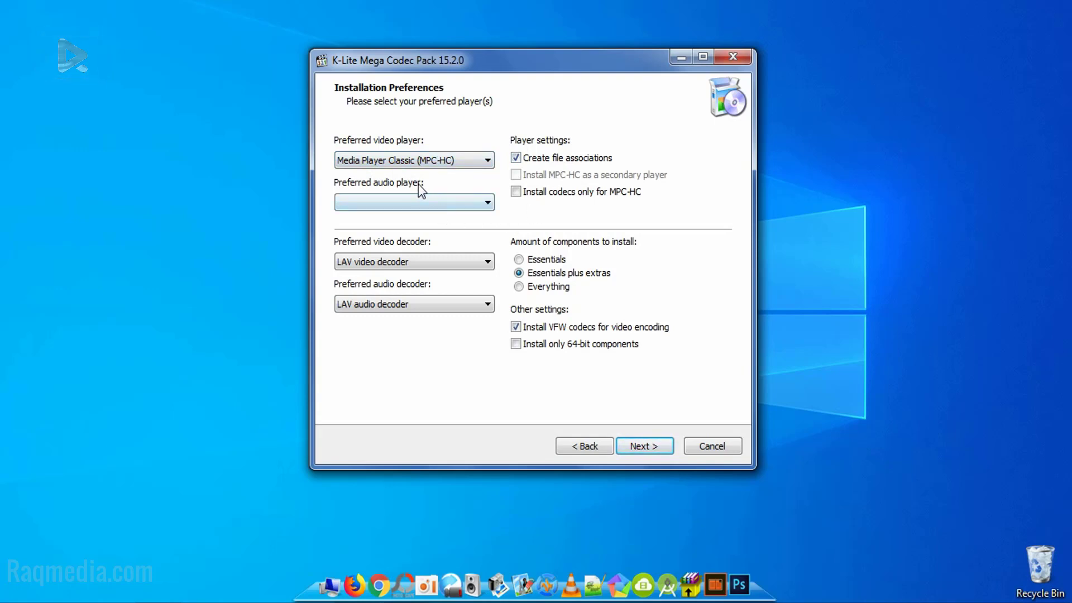
Set the preferred audio player to Media Player Classic (MPC-HC) and accept the default installation folder
left_click(472, 203)
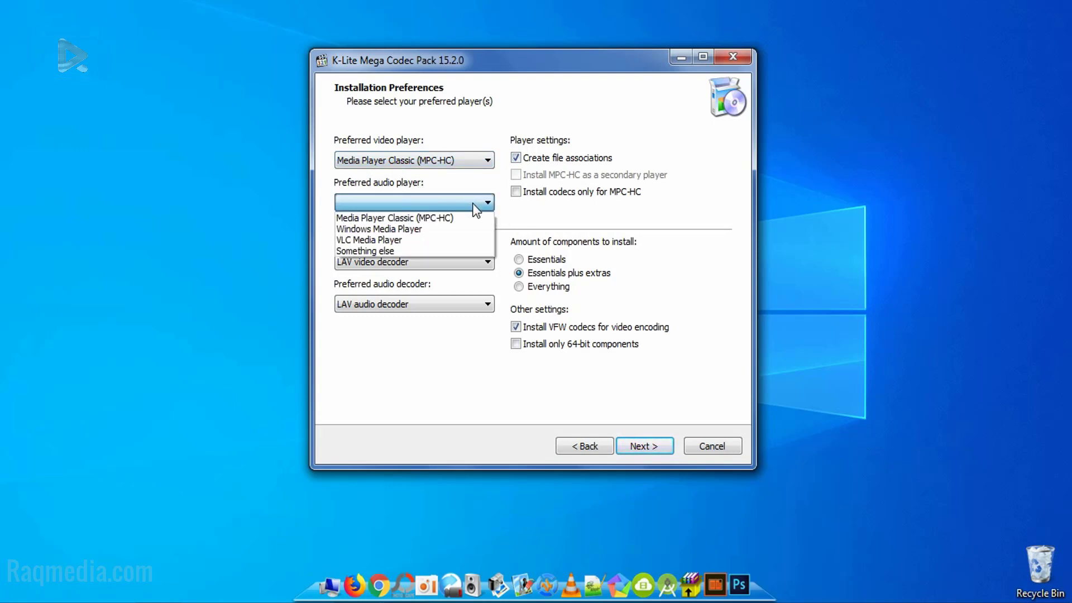
left_click(472, 220)
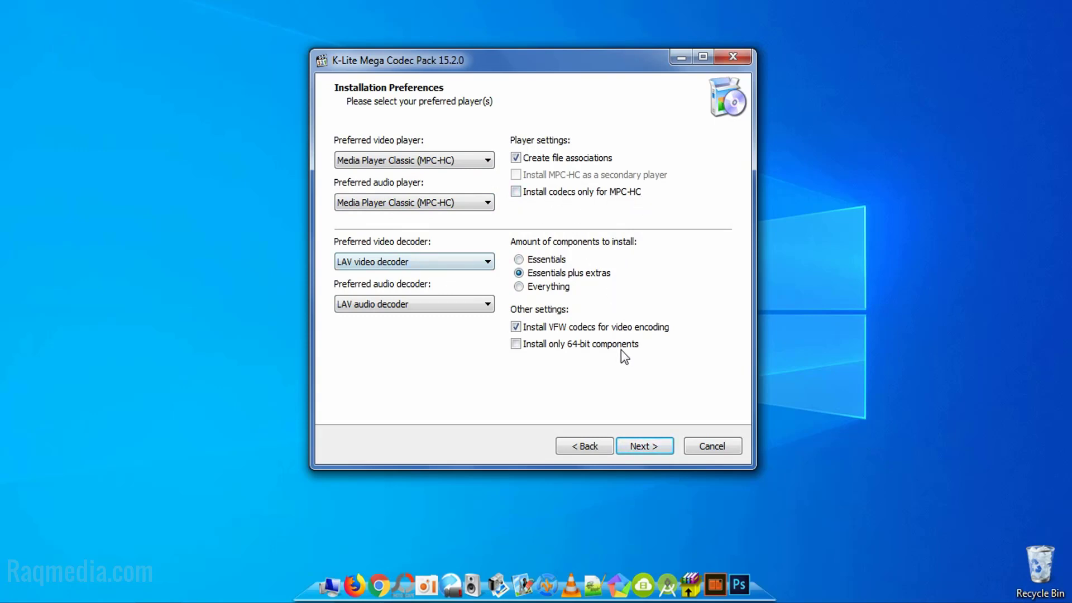
left_click(649, 449)
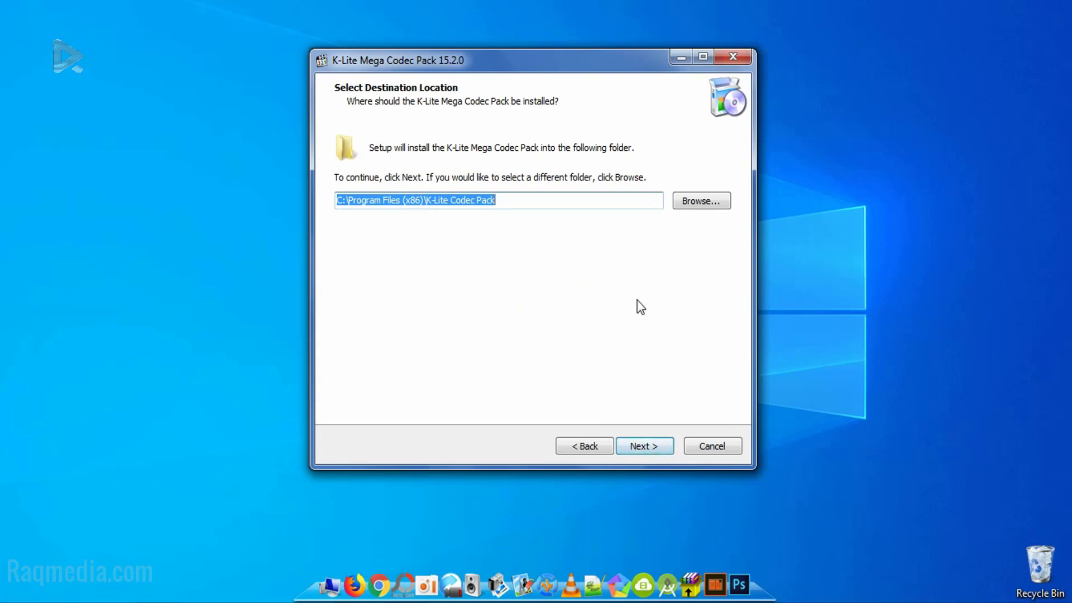
left_click(651, 450)
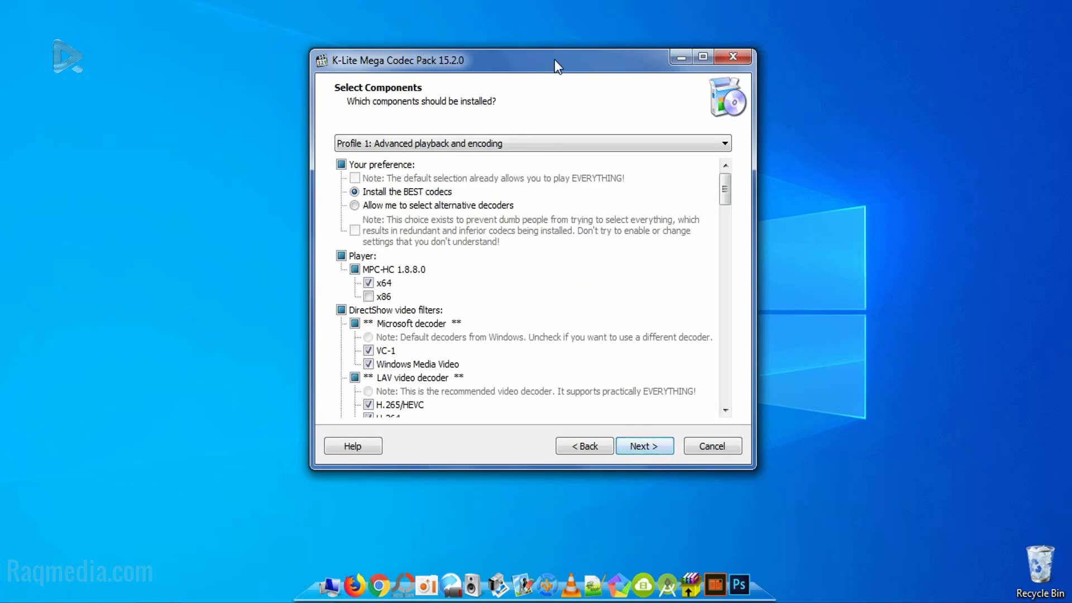
Examine the available component profiles without changing the current profile
left_click_drag(555, 59, 501, 81)
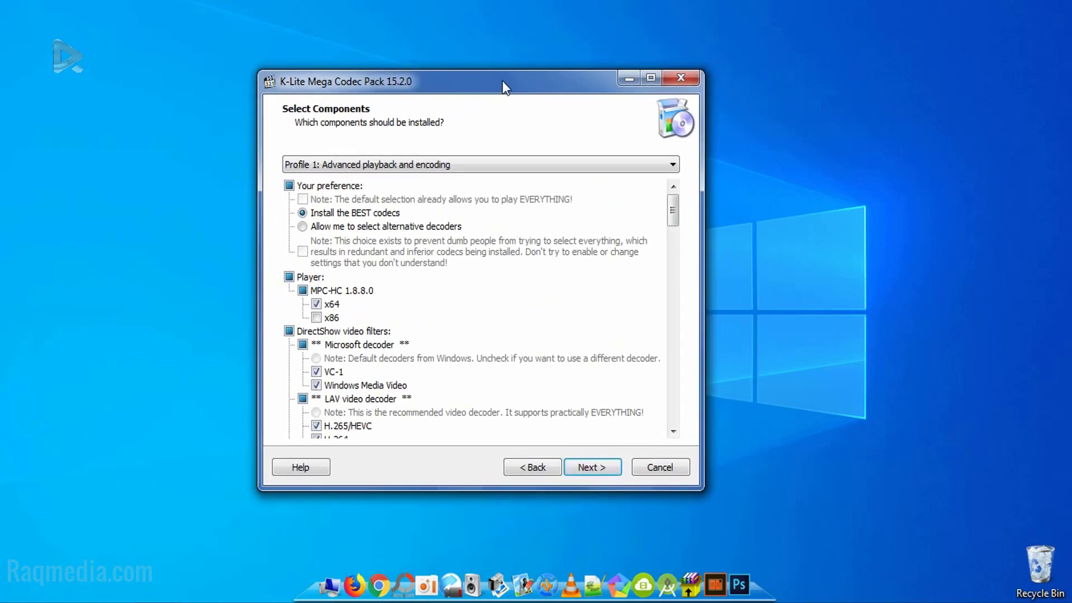
left_click(408, 165)
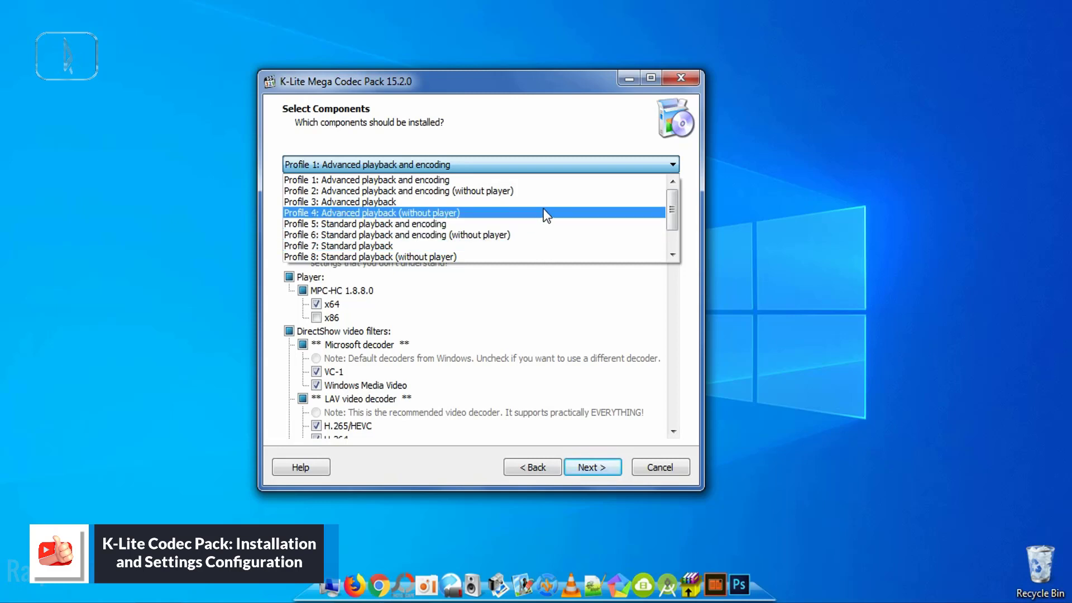
scroll(545, 232, "down", 1)
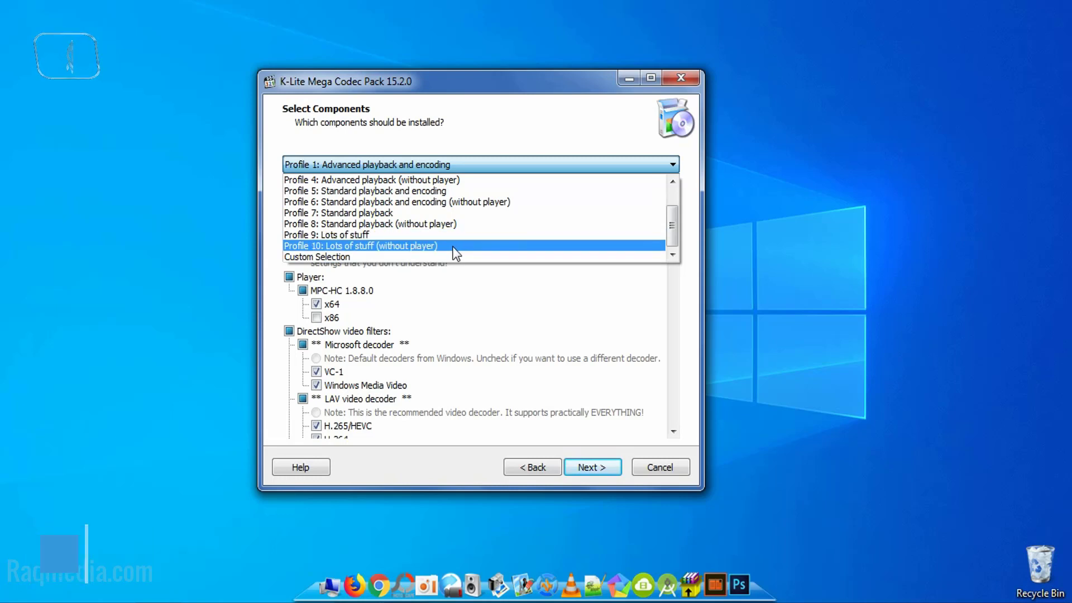
scroll(465, 248, "up", 1)
scroll(463, 244, "up", 1)
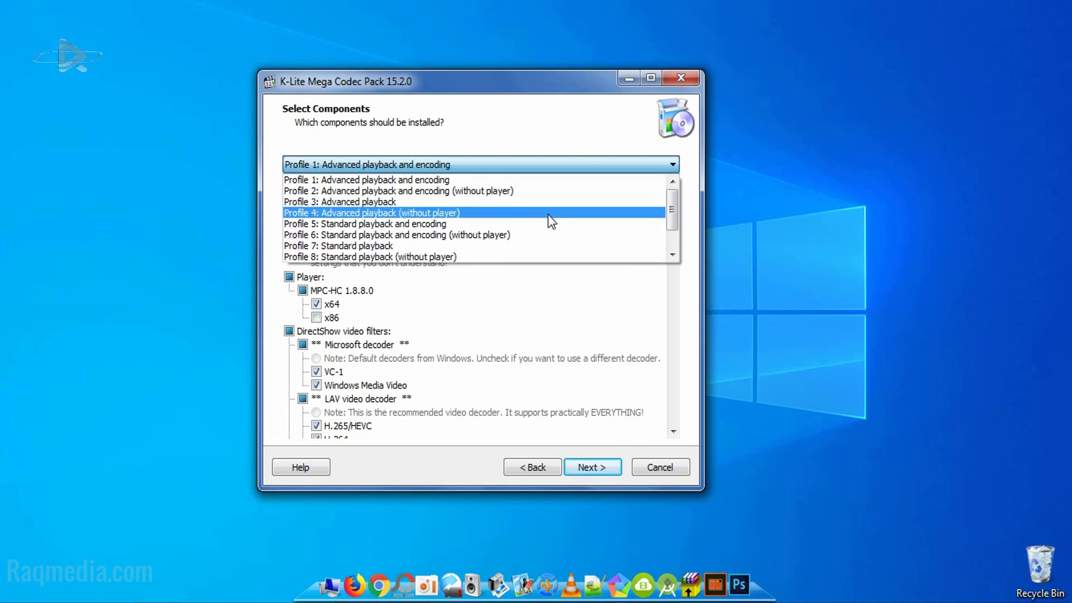
scroll(548, 216, "down", 1)
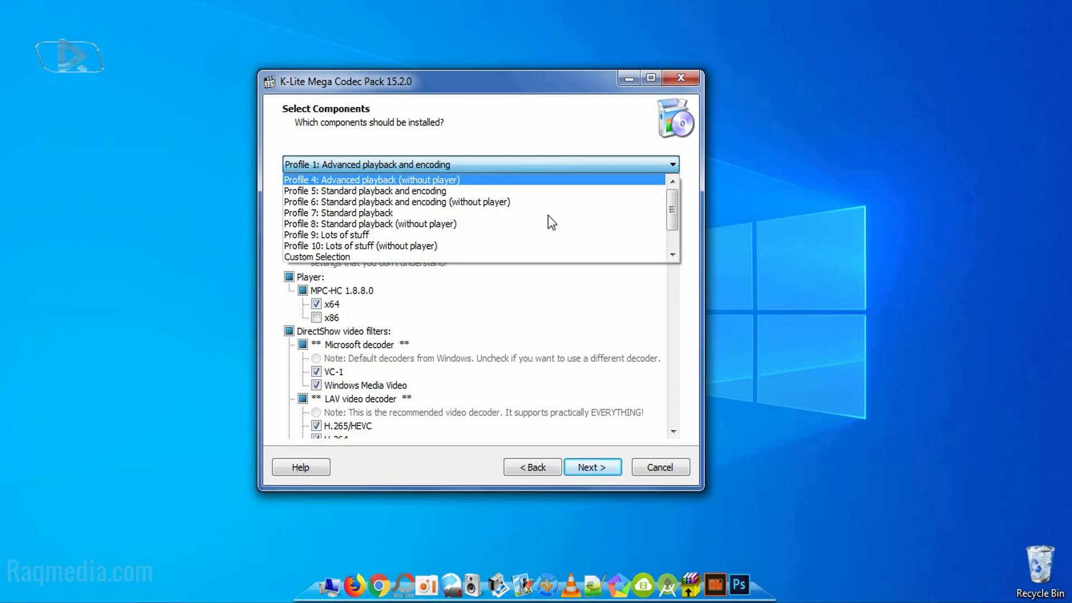
scroll(547, 215, "up", 1)
left_click(545, 123)
left_click(476, 163)
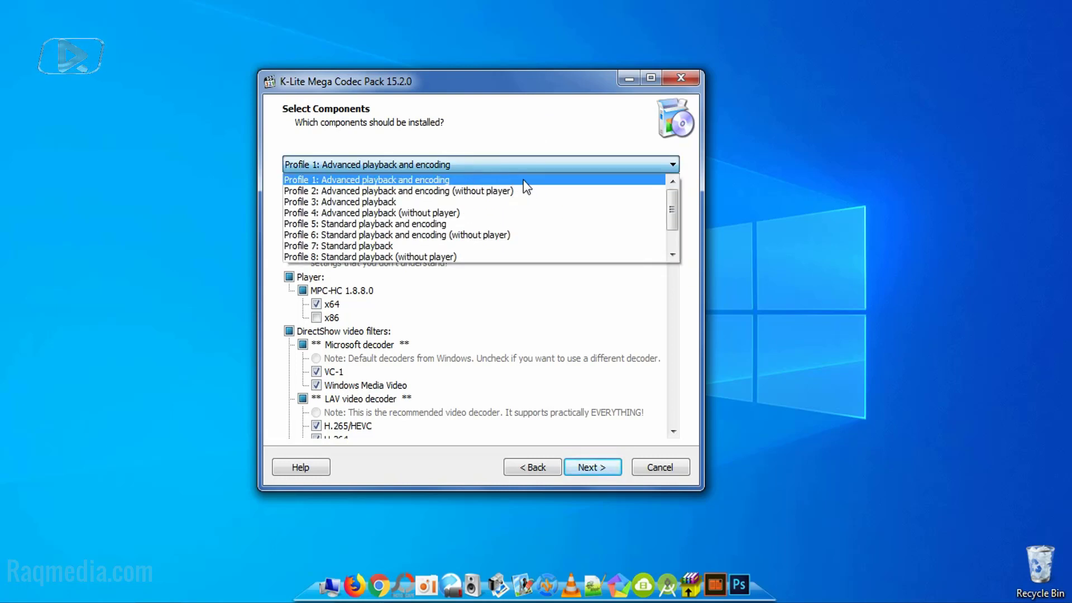
left_click(524, 124)
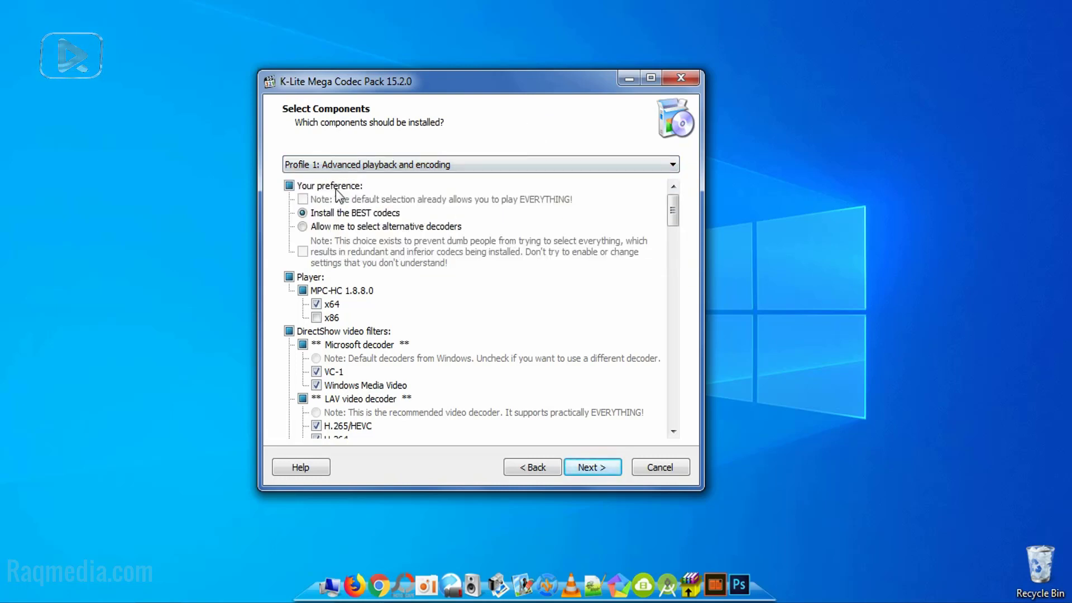
Accept the components of Profile 1: Advanced playback and encoding, and keep the K-Lite Codec Pack Start Menu folder
left_click_drag(672, 216, 672, 230)
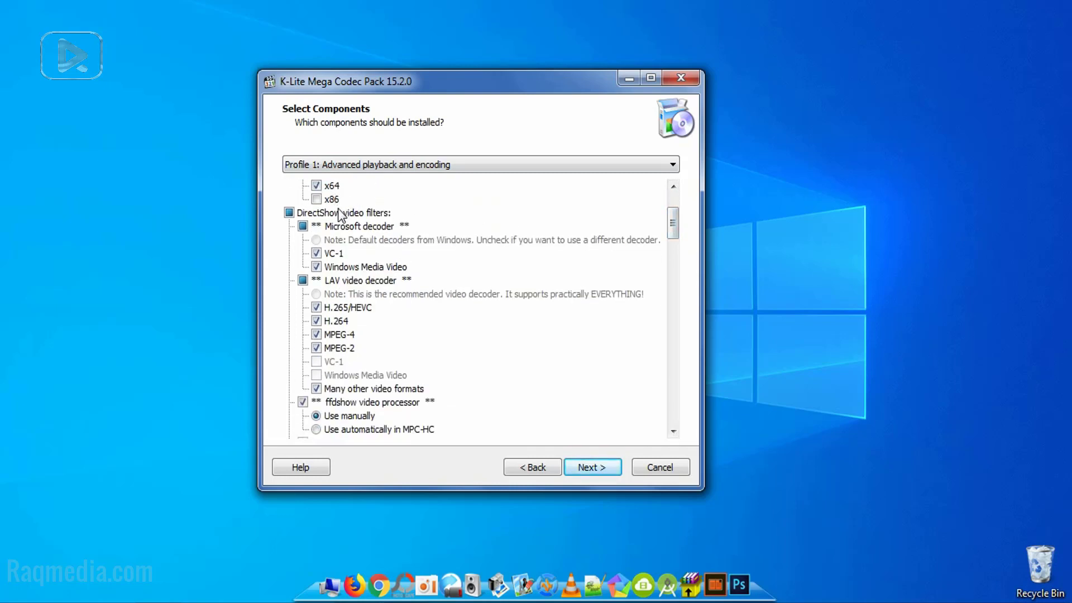
left_click_drag(674, 224, 687, 433)
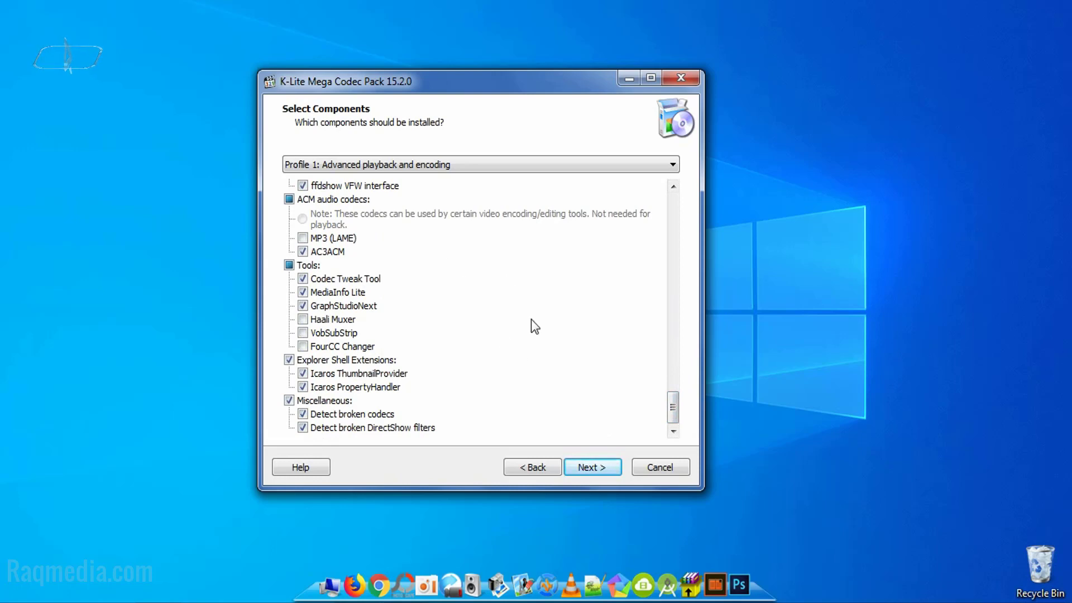
left_click(602, 468)
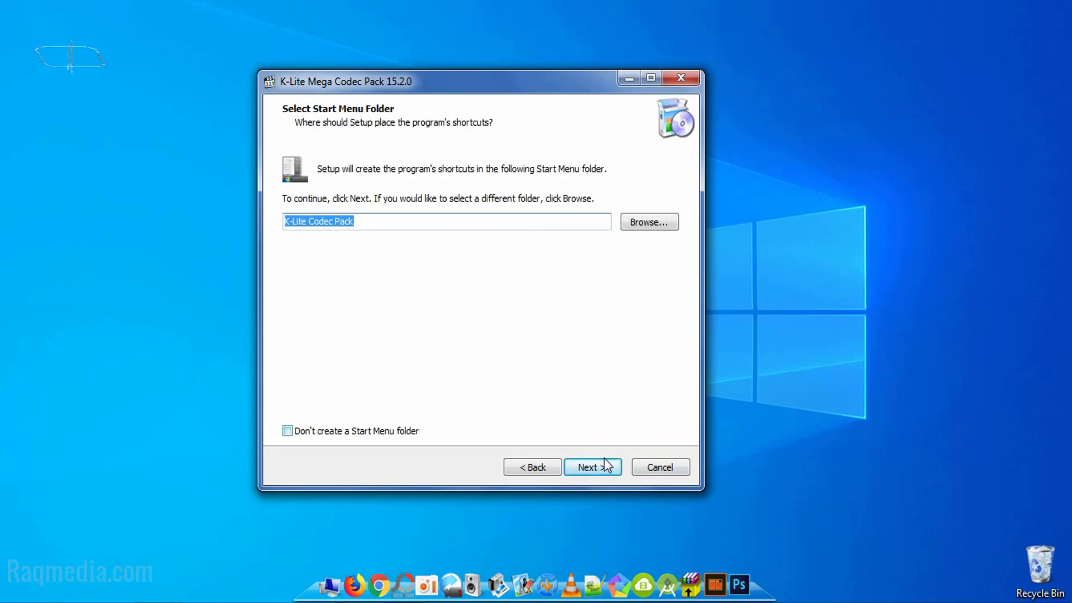
left_click(595, 468)
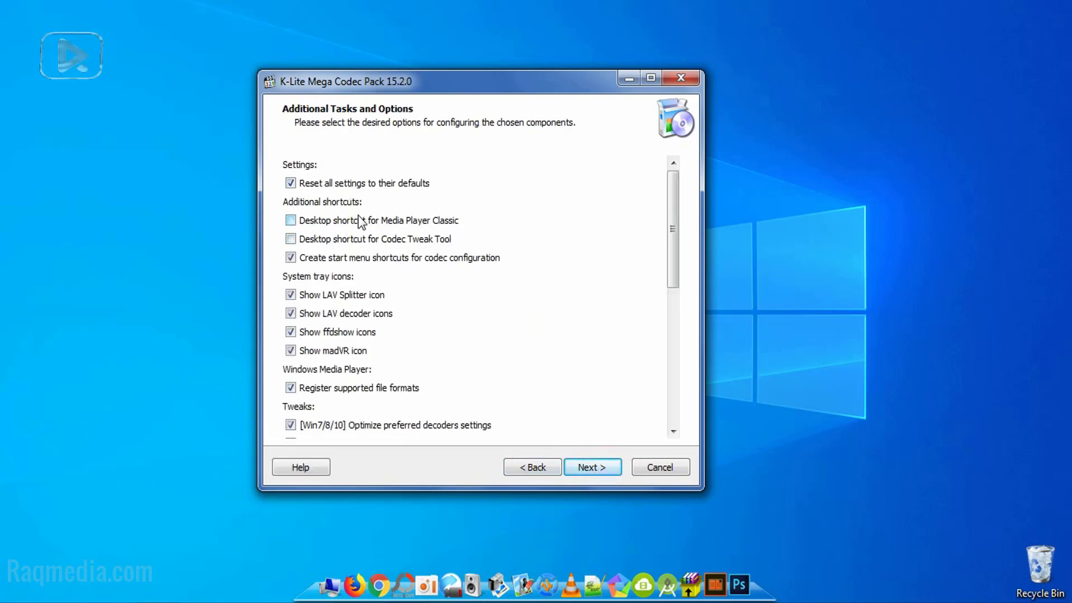
Enable the desktop shortcut for Media Player Classic, review the remaining additional tasks and accept them
left_click(291, 220)
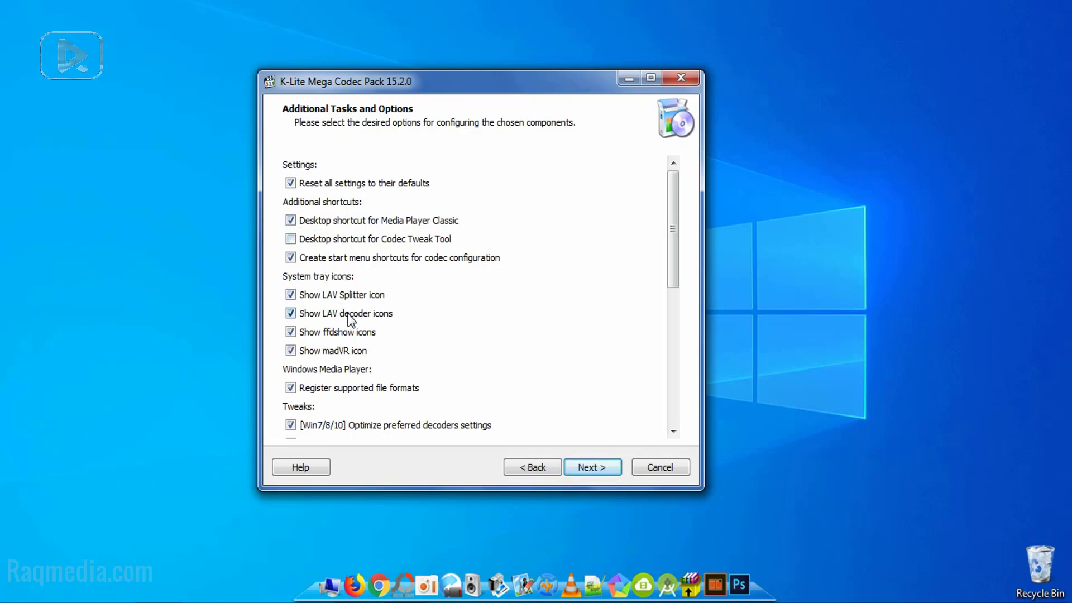
scroll(349, 318, "down", 4)
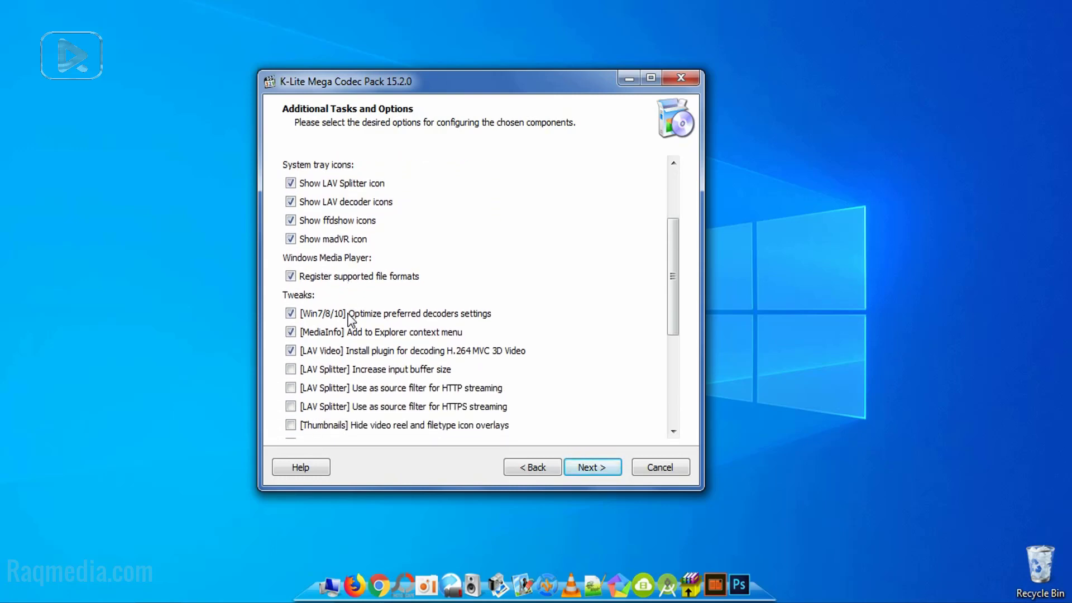
scroll(566, 341, "down", 5)
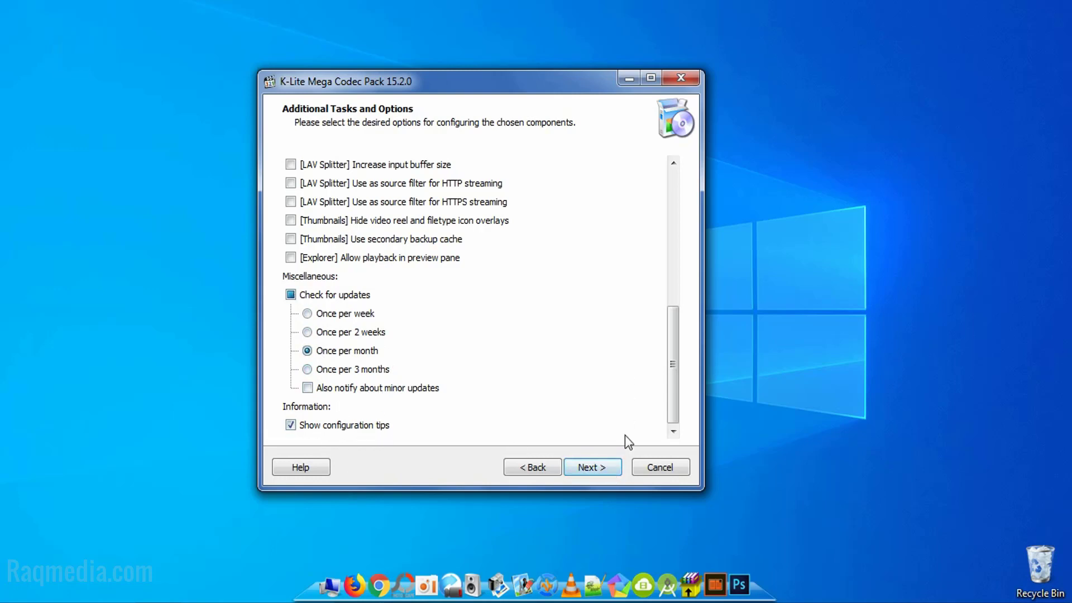
scroll(627, 399, "up", 3)
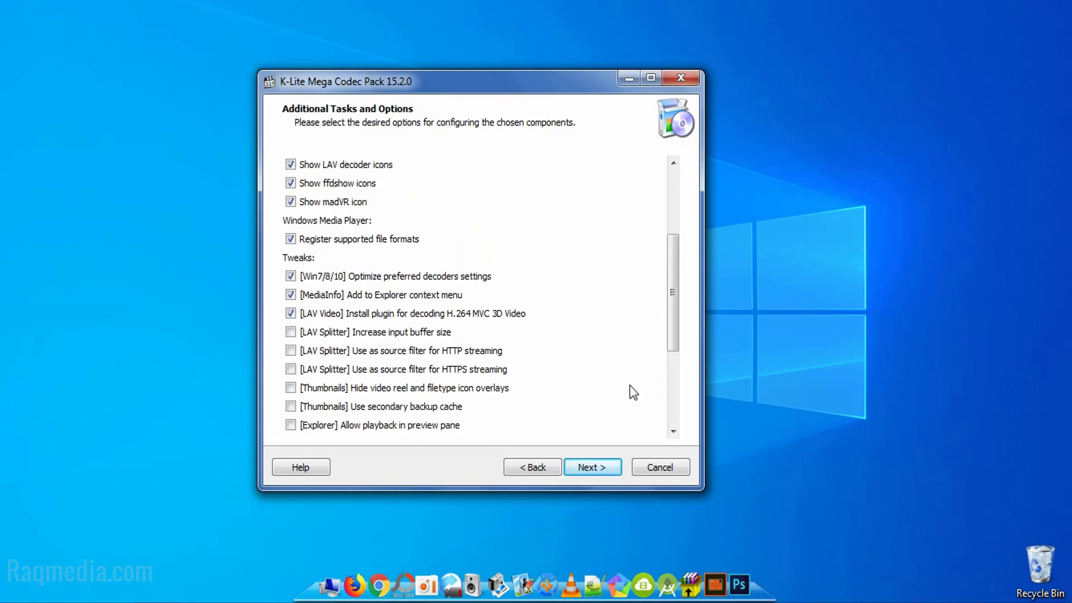
scroll(630, 385, "up", 3)
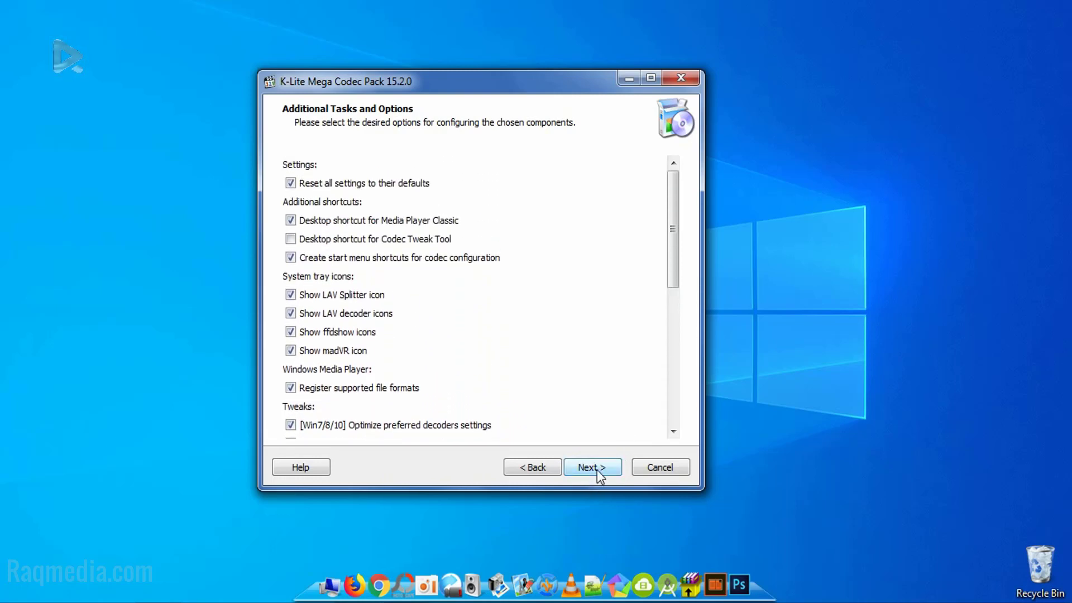
left_click(601, 467)
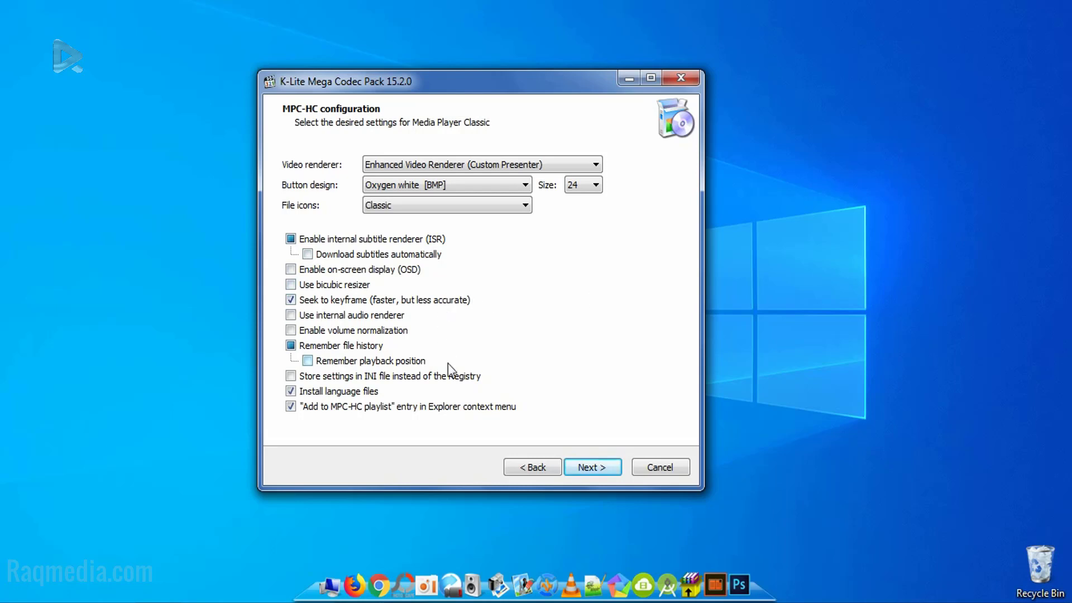
Accept the default MPC-HC configuration and hardware acceleration settings
left_click(606, 466)
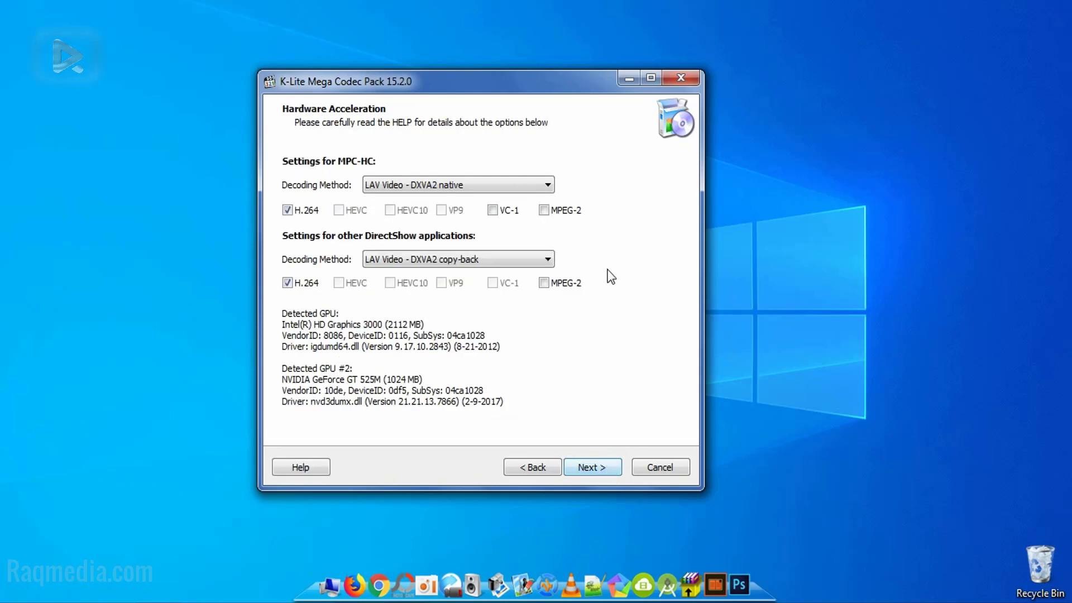
left_click(602, 466)
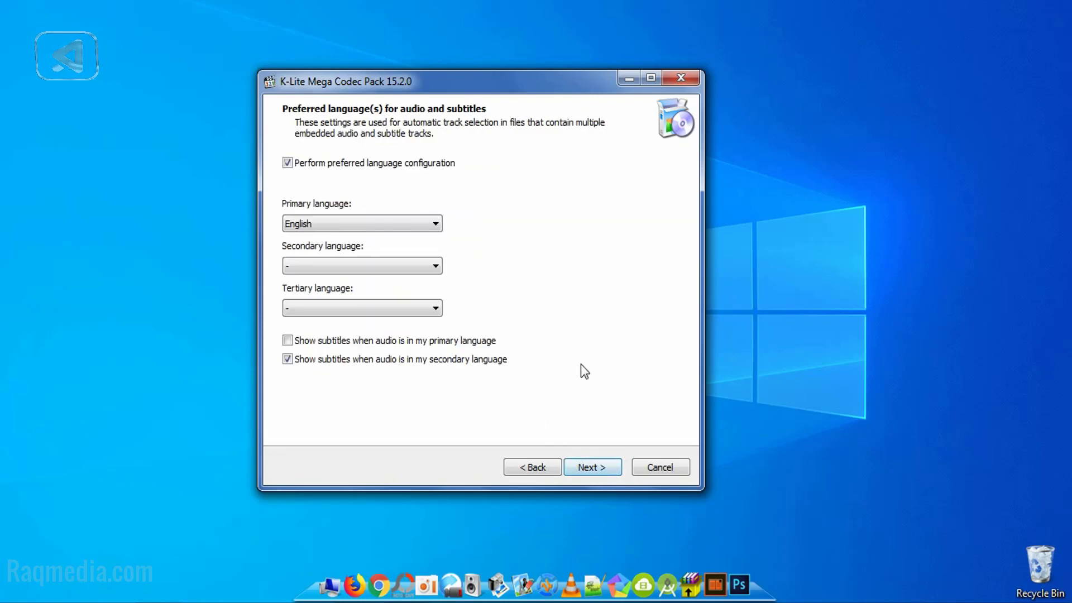
Set the secondary language for audio and subtitles to French
left_click(434, 267)
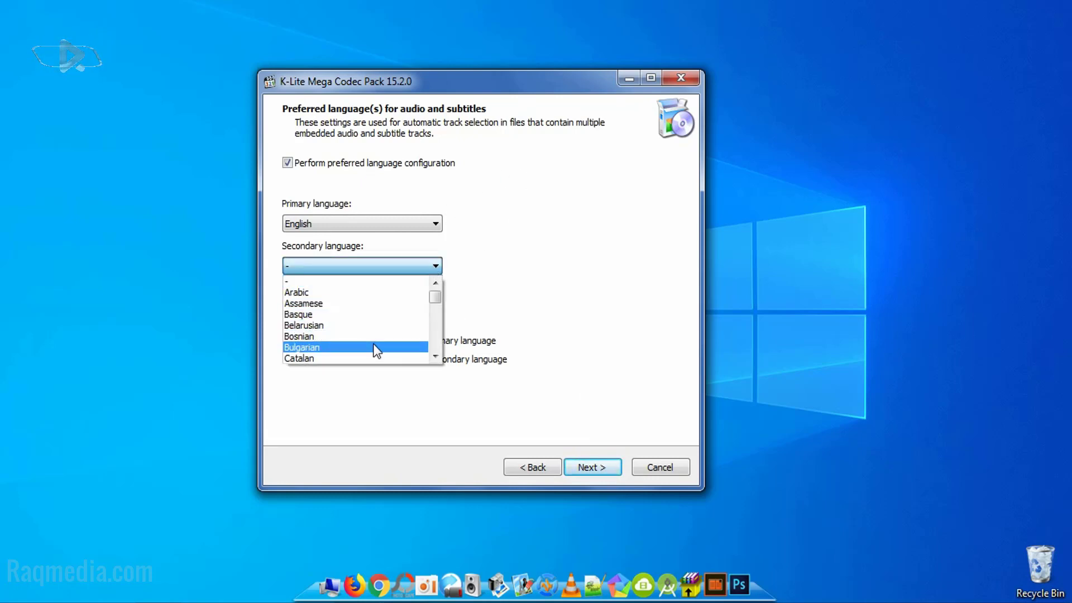
scroll(382, 342, "down", 3)
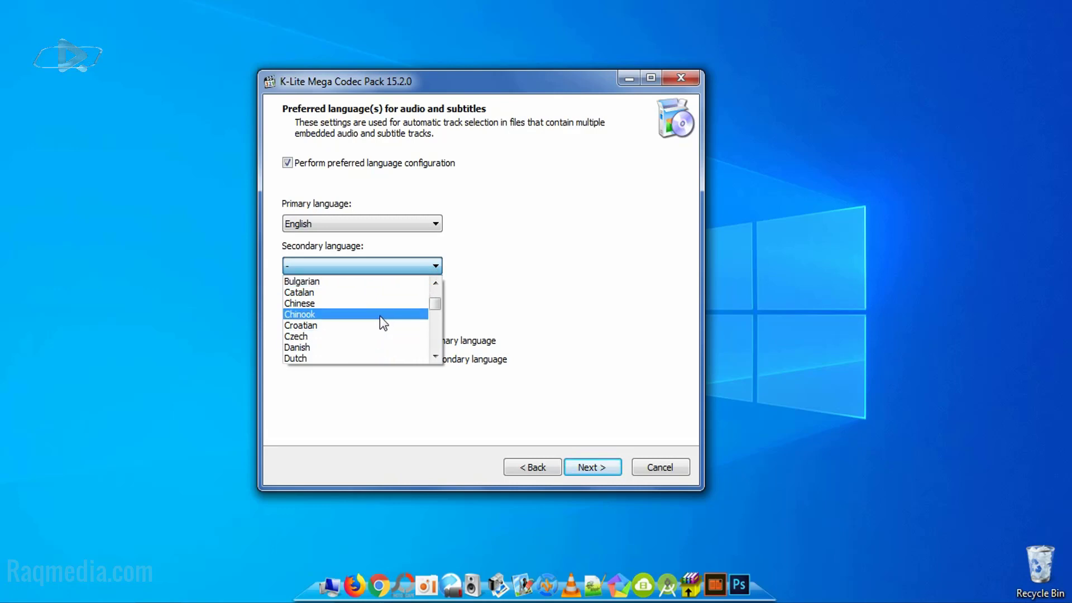
scroll(391, 340, "down", 1)
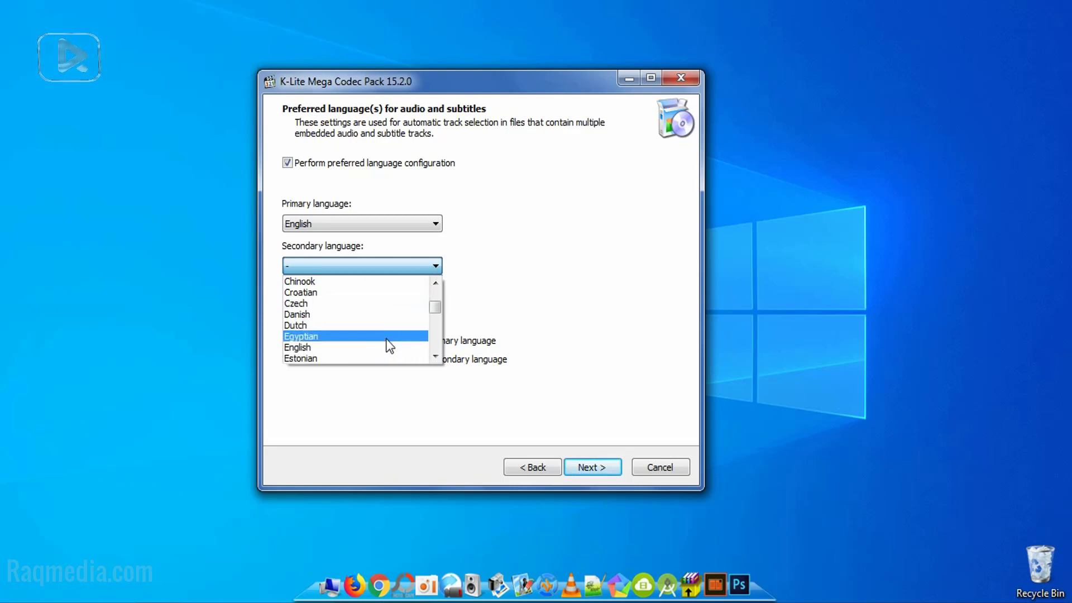
scroll(387, 350, "down", 3)
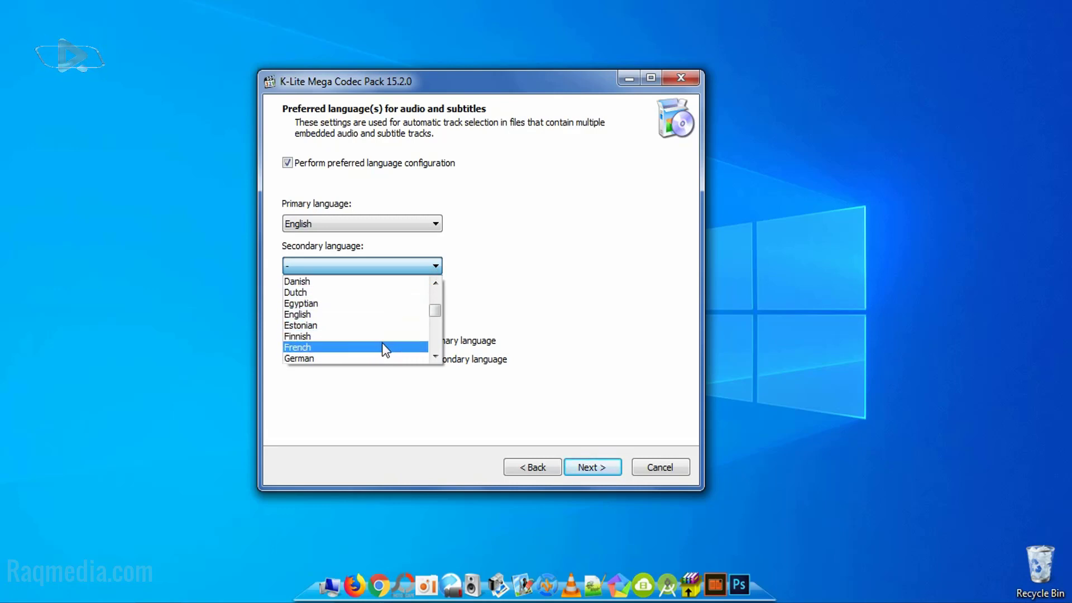
left_click(391, 346)
Set the tertiary language for audio and subtitles to Spanish
left_click(419, 308)
scroll(406, 357, "down", 4)
scroll(407, 368, "down", 4)
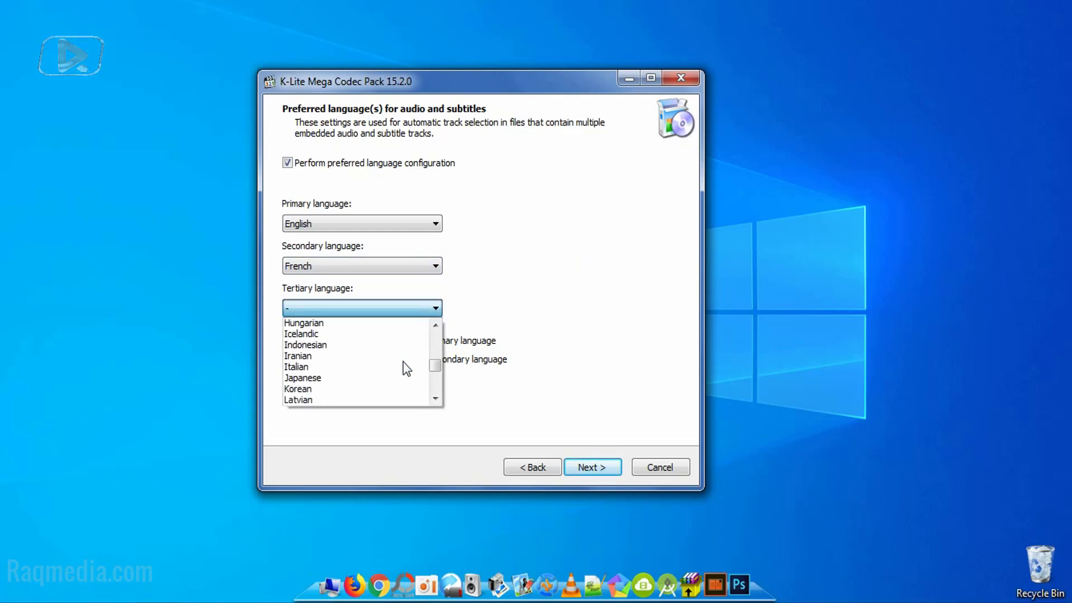
scroll(406, 367, "down", 5)
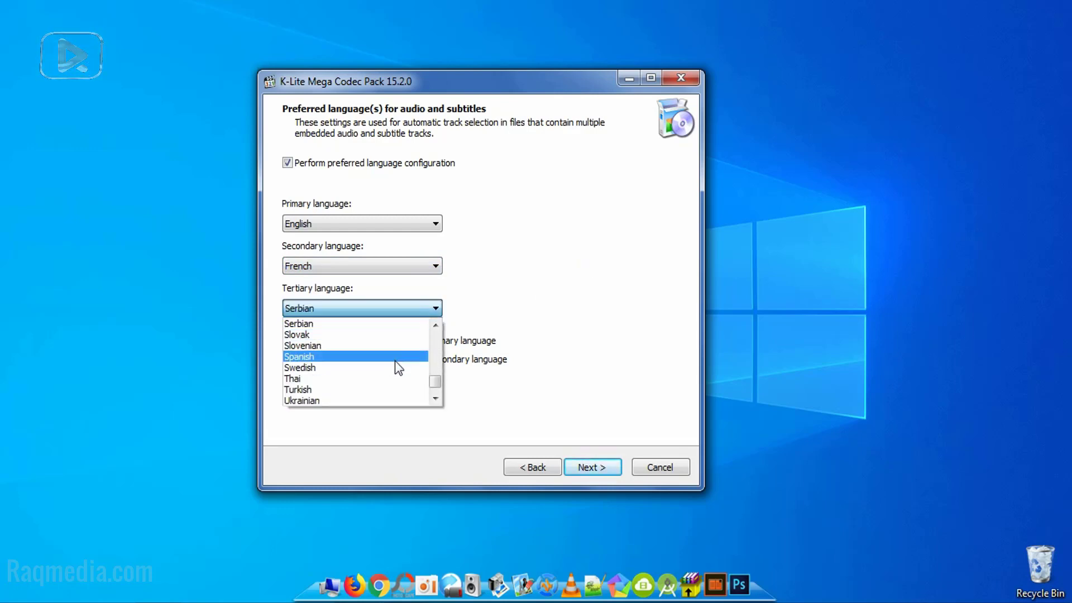
left_click(400, 357)
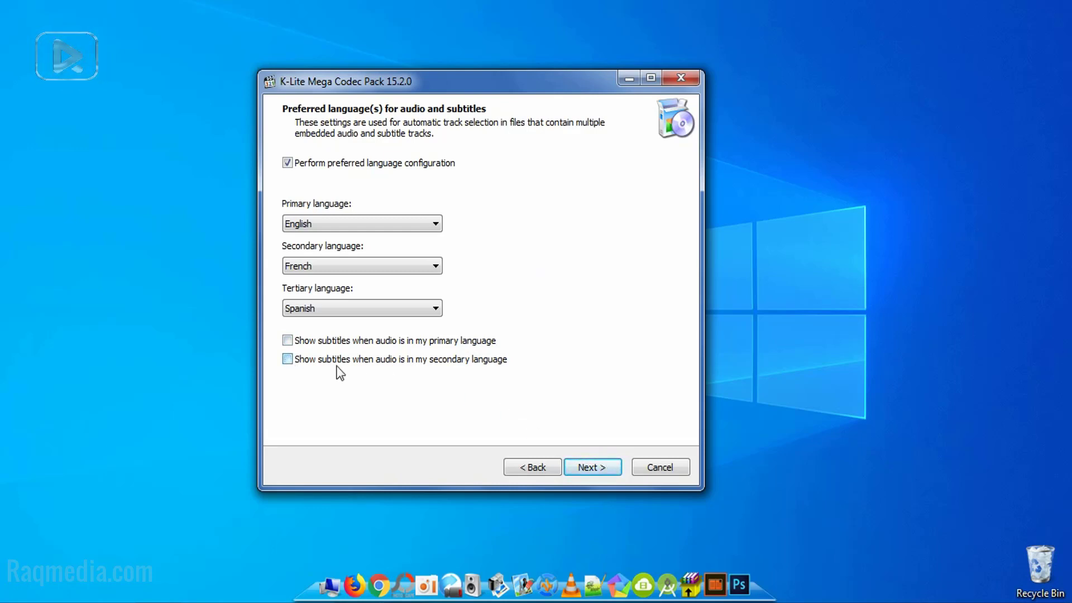
Enable subtitles for audio in the secondary language, and accept Media Player Classic (MPC-HC) (x64) as the only player for file associations
left_click(498, 363)
left_click(594, 464)
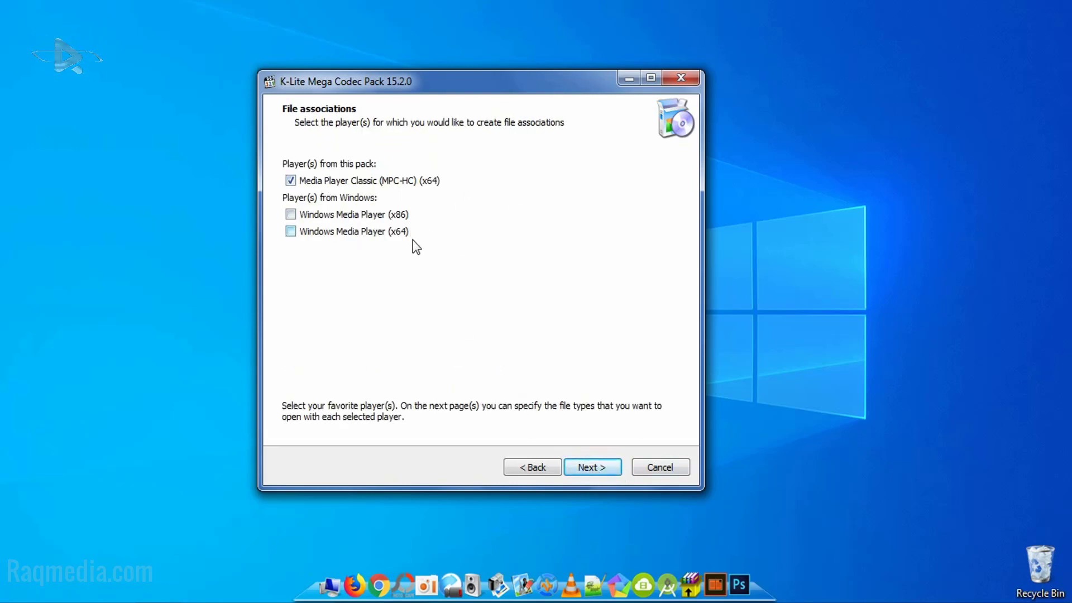
left_click(590, 464)
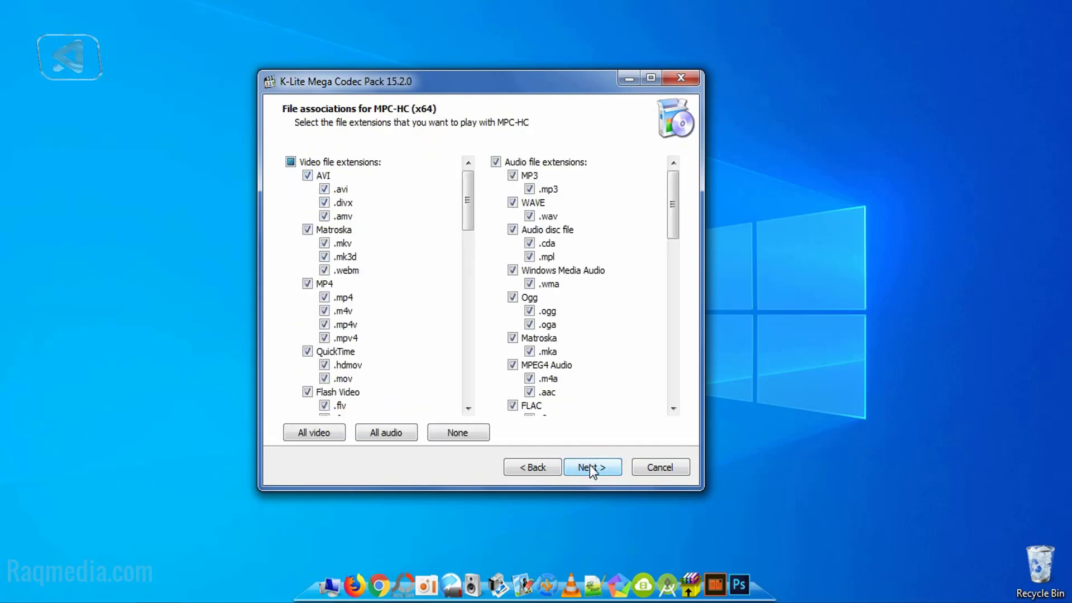
Associate all video and audio file extensions with MPC-HC, and accept Stereo decoder output with audio bitstreaming disabled
left_click(330, 433)
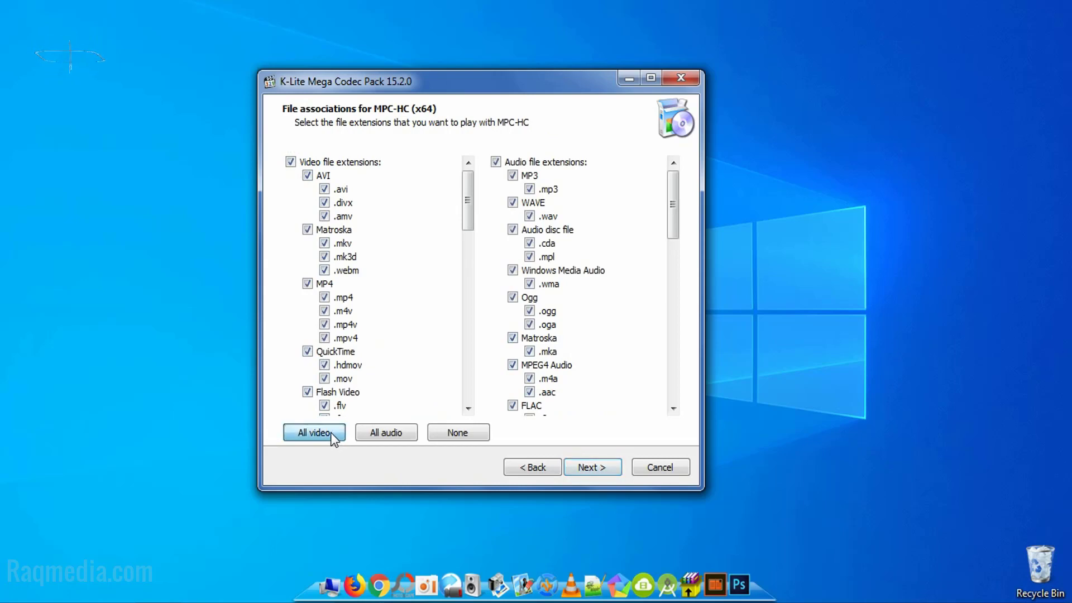
left_click(378, 434)
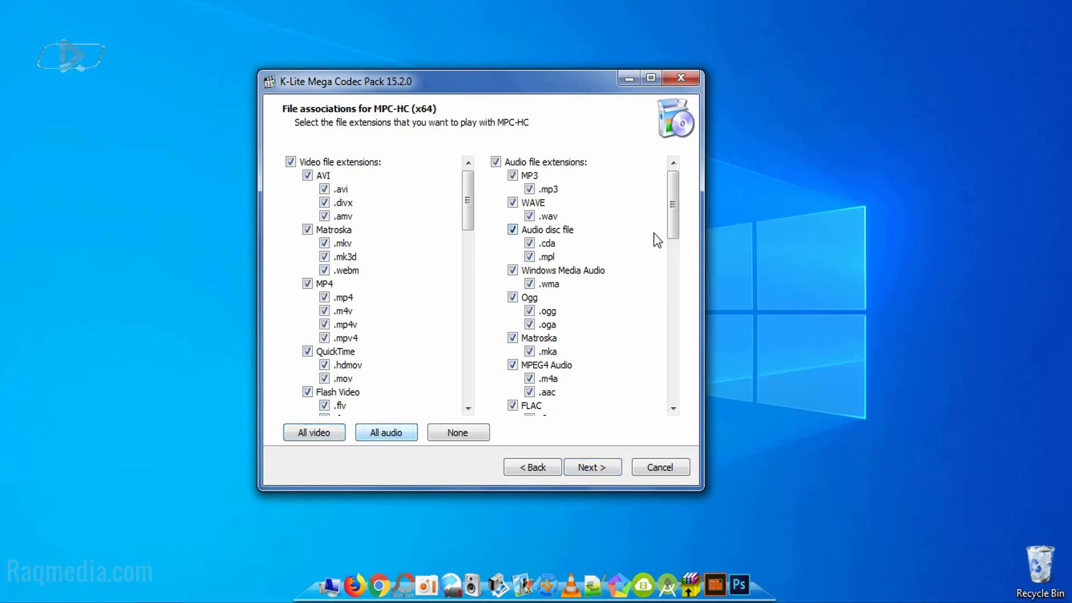
left_click_drag(674, 211, 665, 410)
left_click_drag(468, 196, 468, 360)
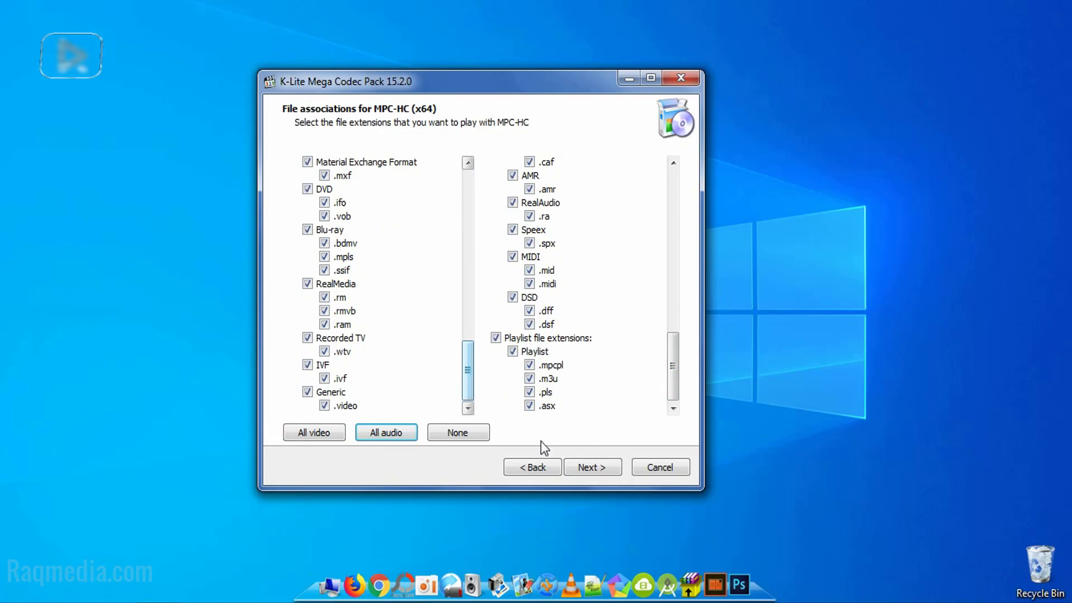
left_click(592, 468)
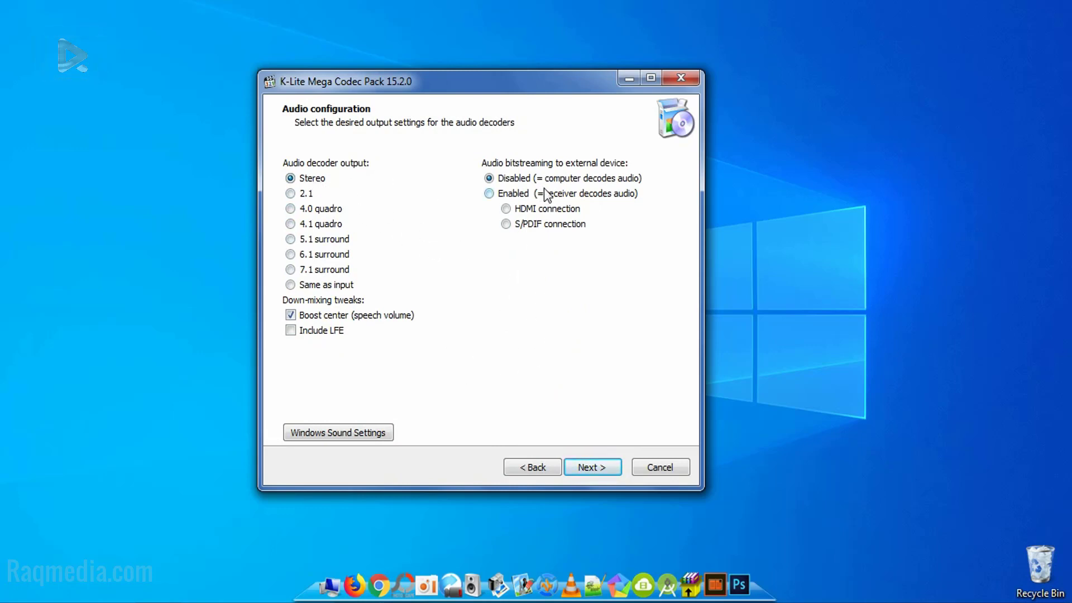
left_click(593, 466)
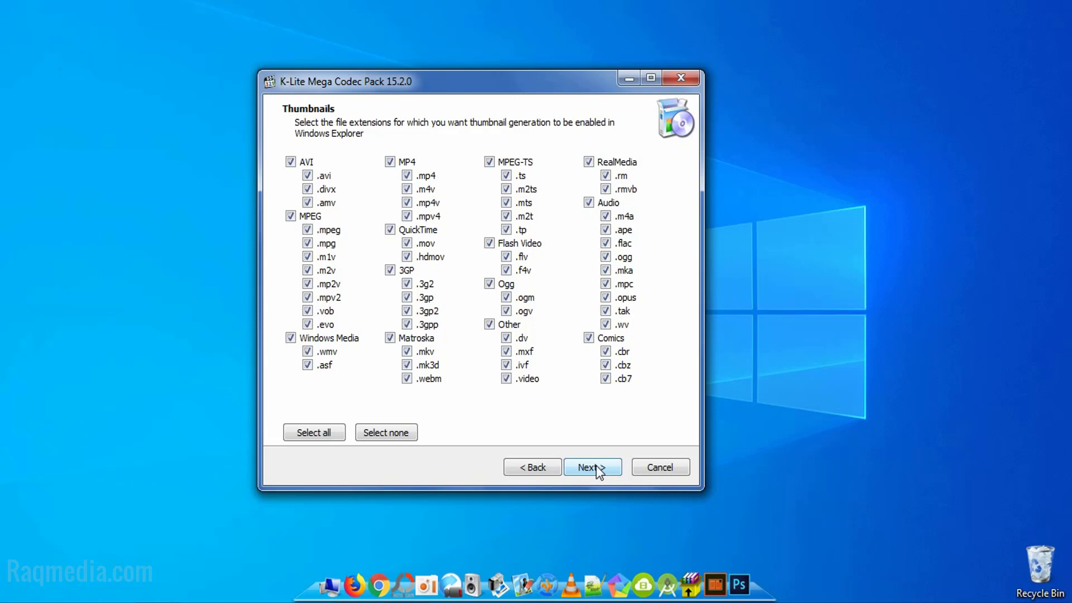
Enable Windows Explorer thumbnail generation for all listed file extensions and start the installation
left_click(319, 437)
left_click(603, 470)
left_click(603, 472)
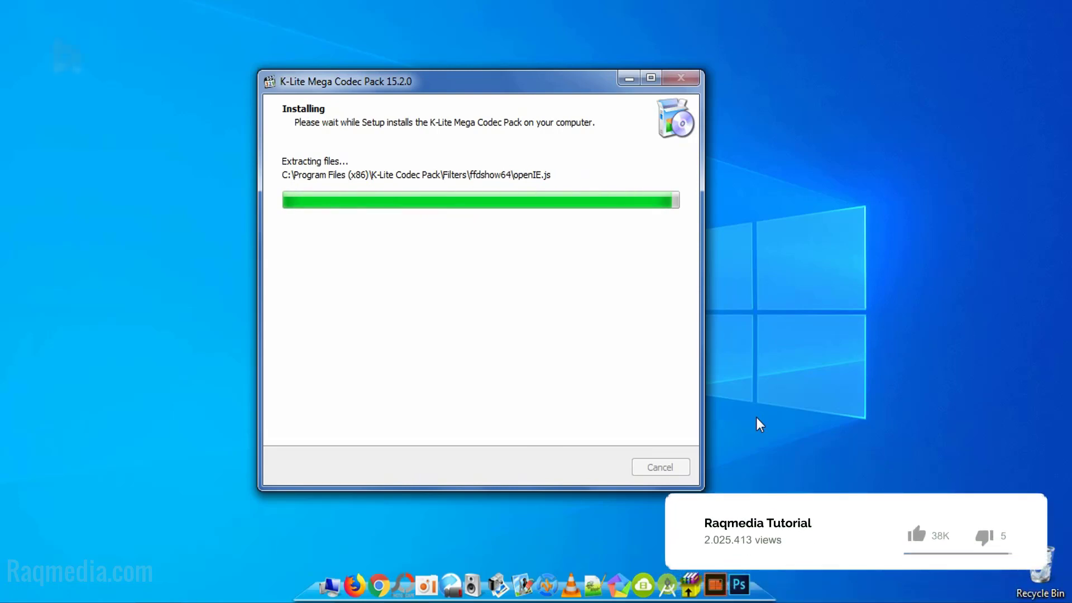
Let the codec pack installation complete and exit Setup without running the Codec Tweak Tool
mouse_move(515, 82)
left_mouse_down()
mouse_move(504, 109)
mouse_move(513, 92)
left_mouse_up()
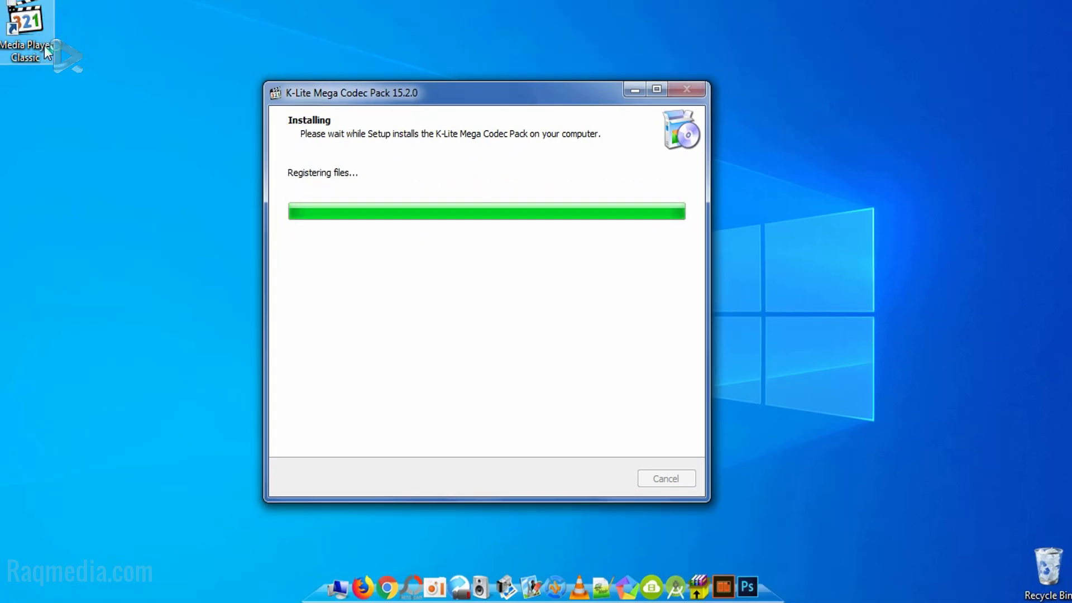
left_click(531, 100)
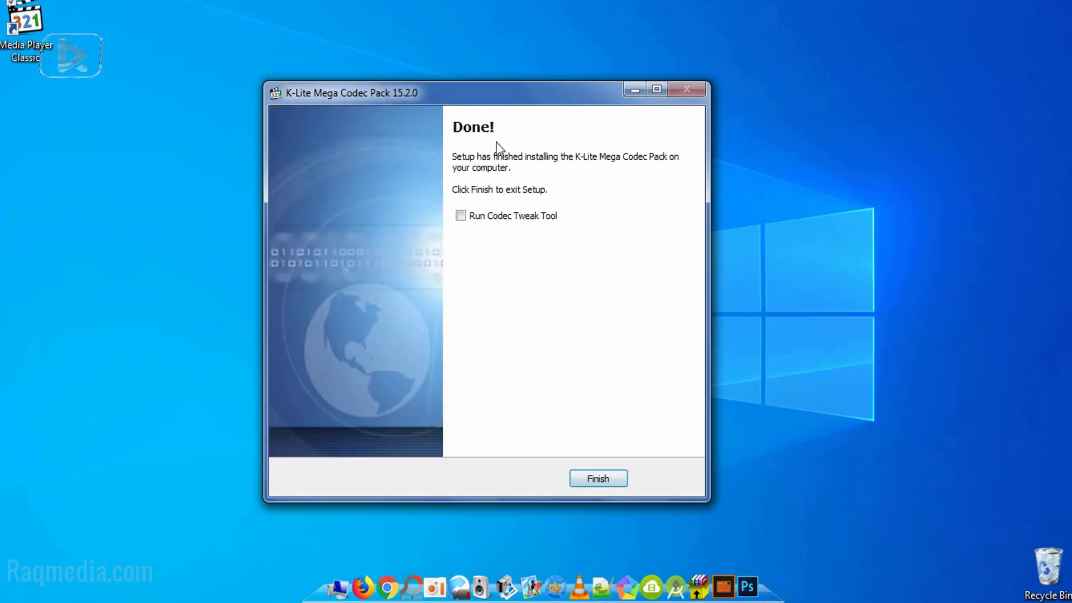
left_click_drag(506, 95, 530, 111)
left_click(642, 498)
Launch Media Player Classic from its desktop shortcut and reposition its window on the desktop
double_click(33, 35)
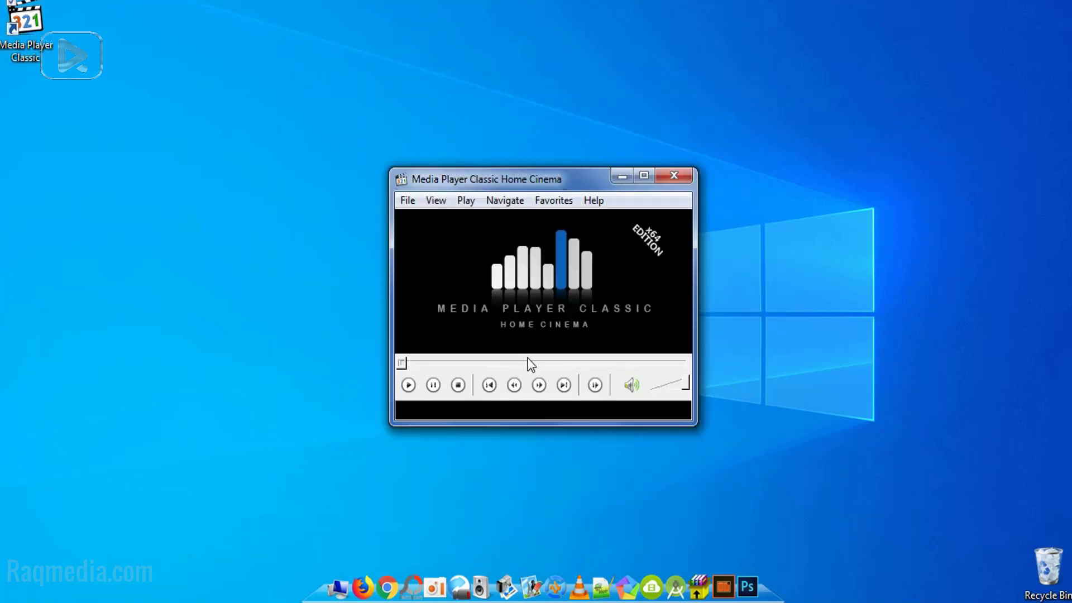
left_click_drag(571, 178, 479, 189)
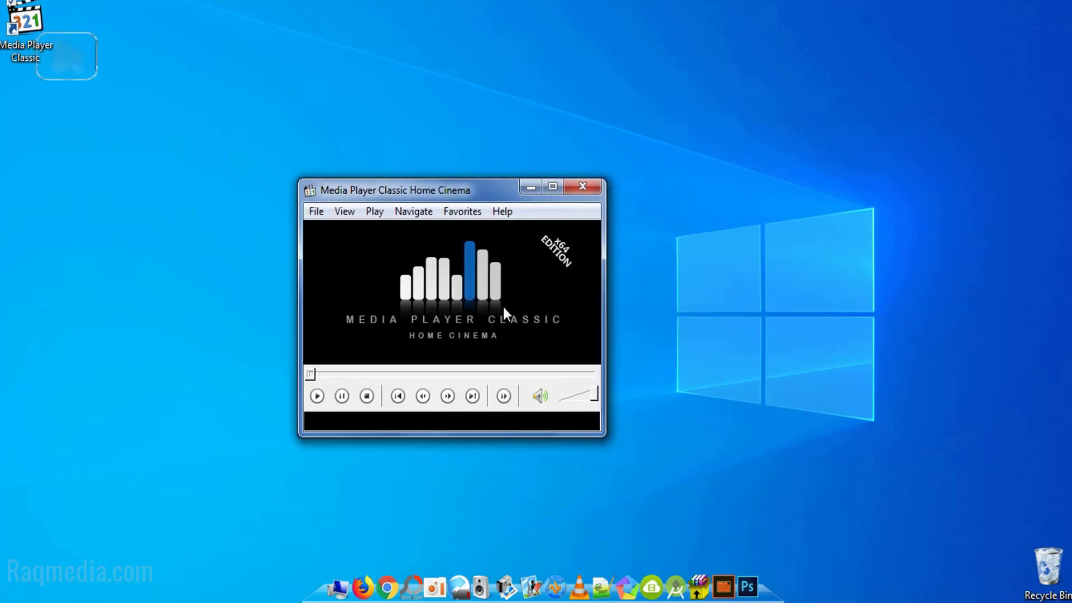
left_click_drag(442, 235, 547, 177)
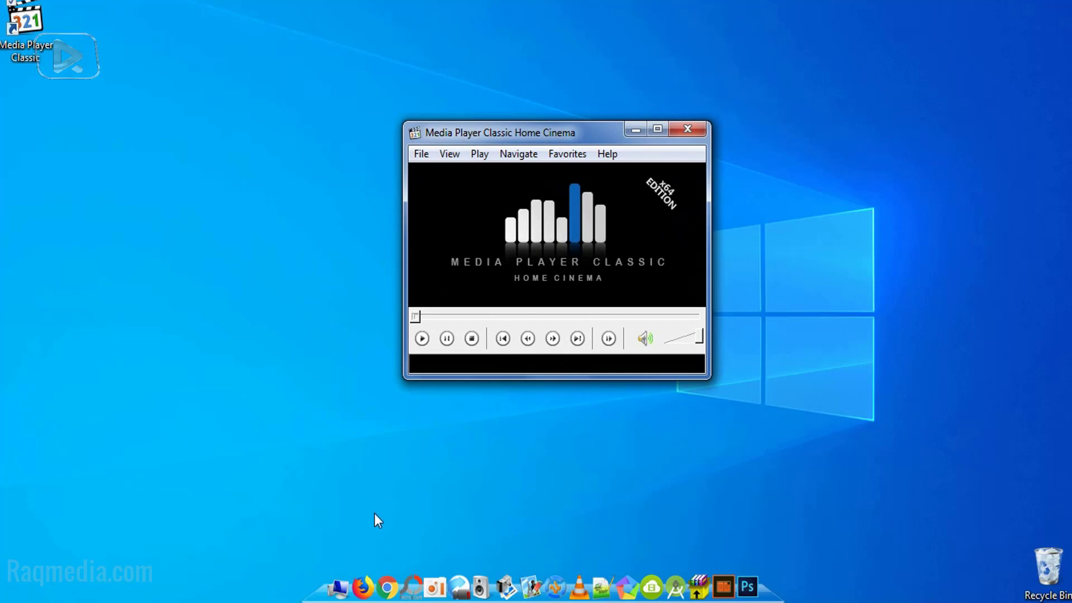
Browse to the Camtasia folder in the Documents library and play "Is Windows 7 Safe to Use.mp4" in Media Player Classic
left_click(338, 588)
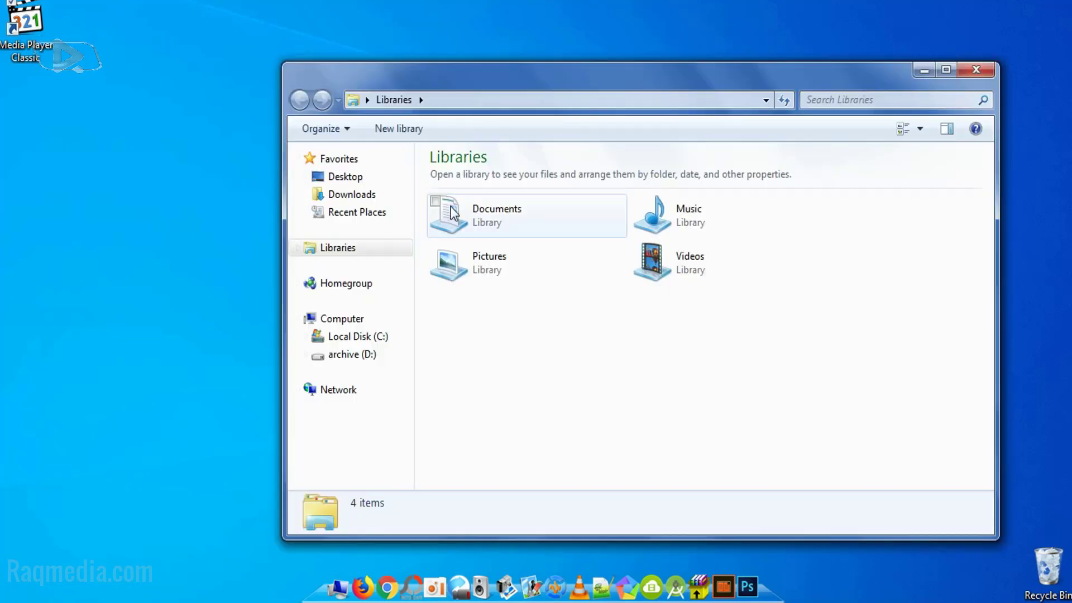
double_click(494, 236)
double_click(493, 233)
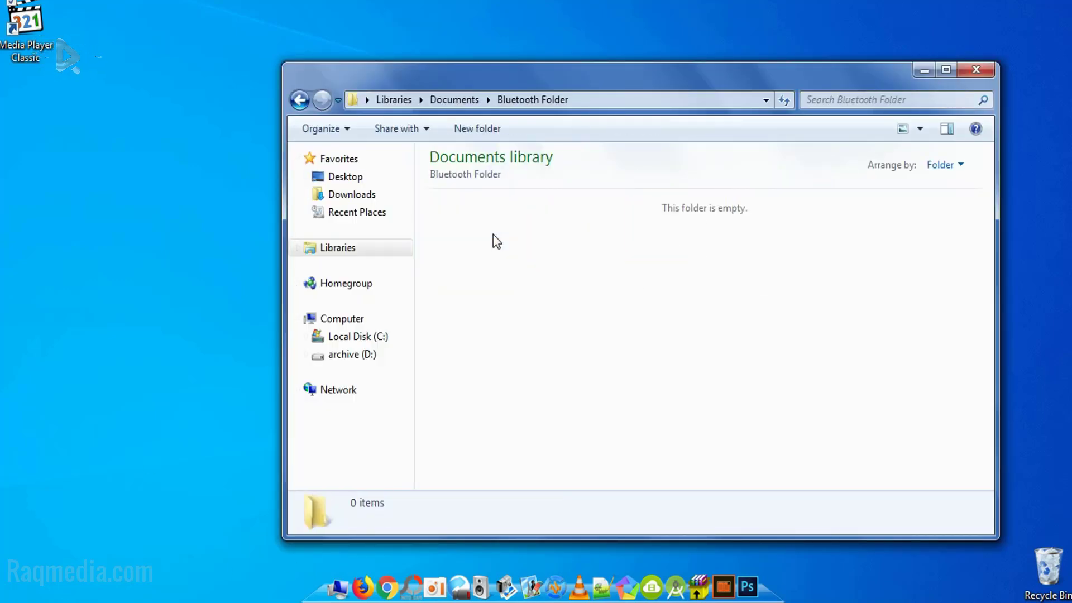
left_click(304, 107)
double_click(575, 239)
double_click(584, 239)
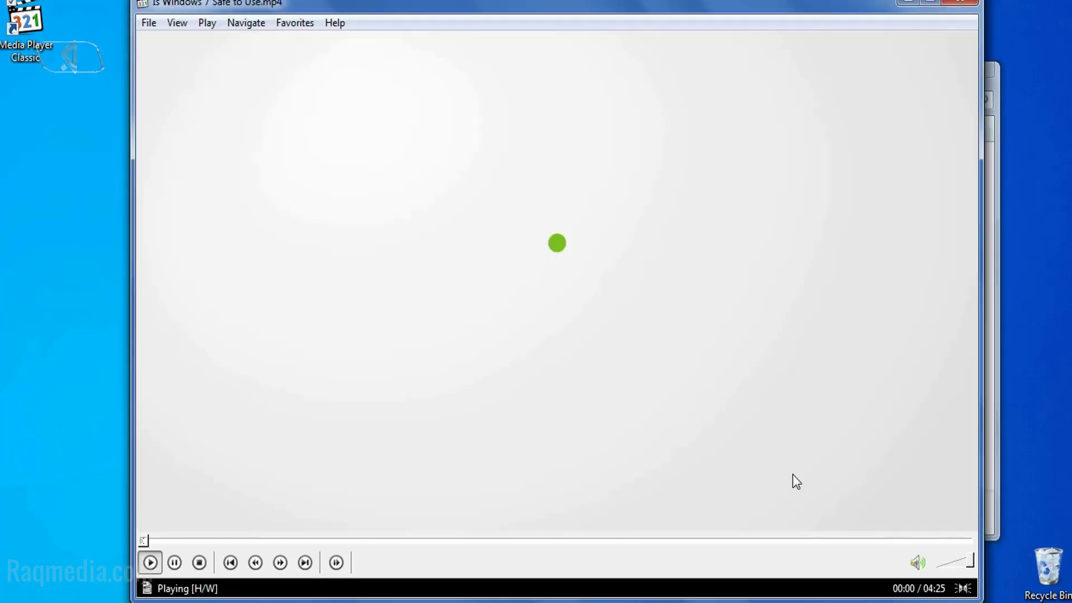
Shrink the video player window, minimize the file explorer and move the player to a clear area of the desktop
left_click_drag(980, 2, 578, 222)
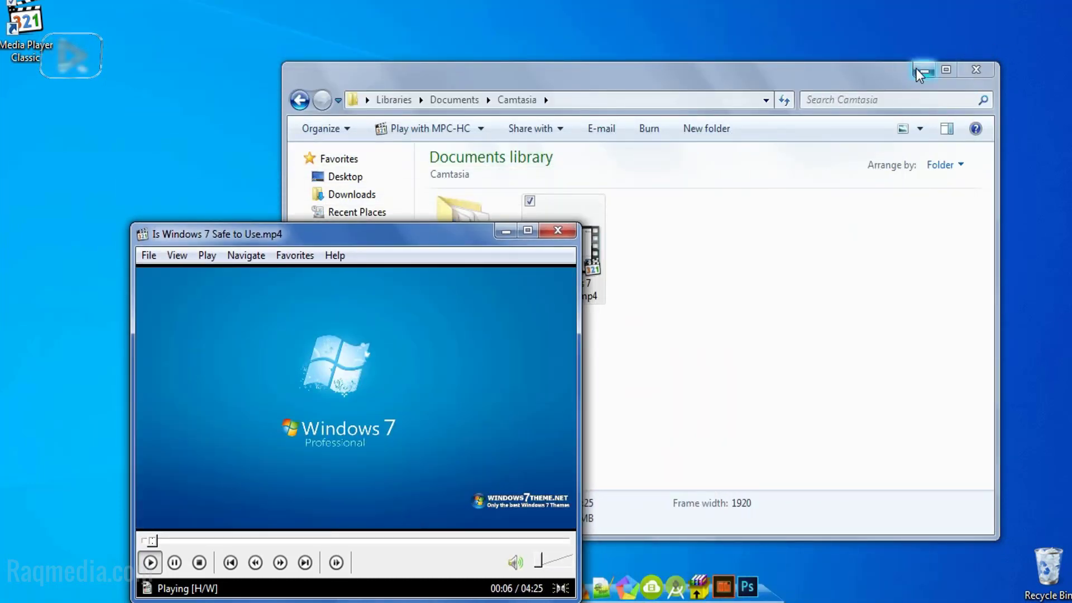
left_click(921, 71)
left_click_drag(407, 236, 683, 62)
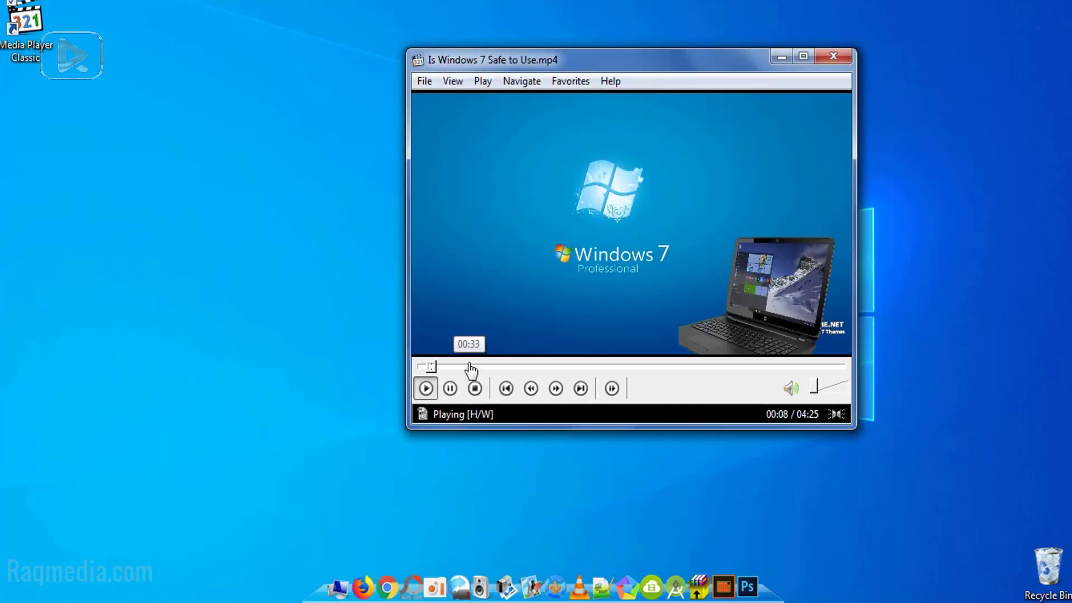
Jump forward and back to several points of the playing video to test playback
left_click(514, 366)
left_click(588, 367)
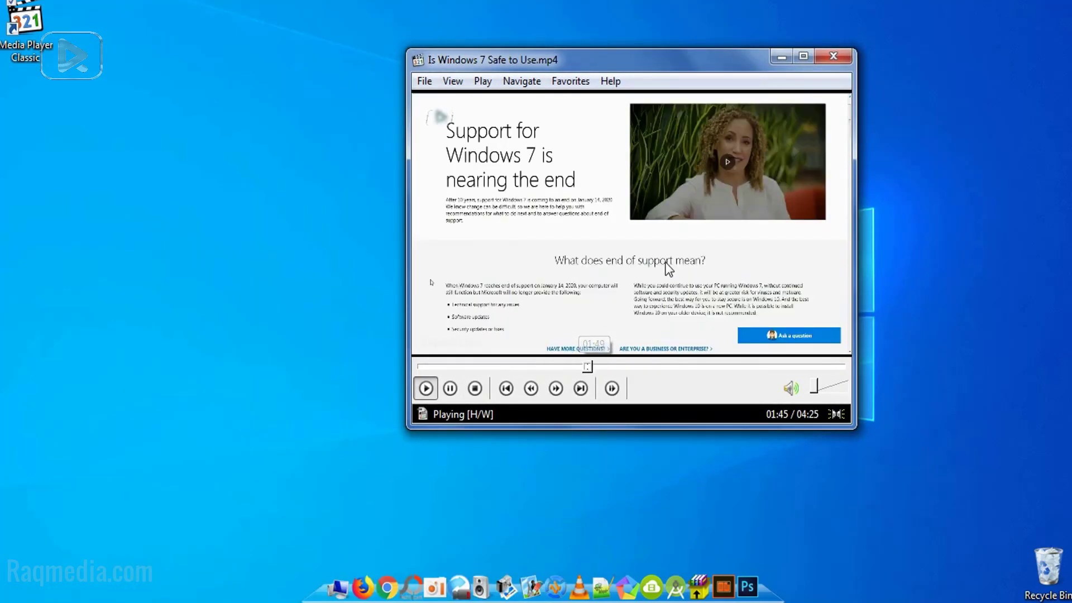
left_click(657, 367)
left_click(749, 367)
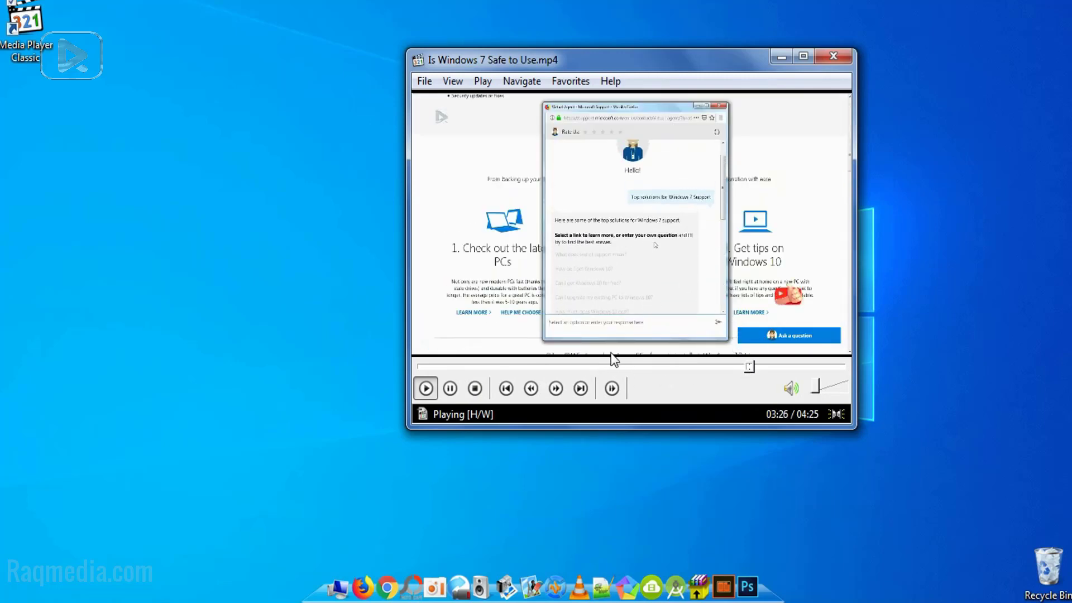
left_click(557, 366)
Close the player window showing the video and reposition the empty Media Player Classic window
left_click_drag(741, 59, 604, 99)
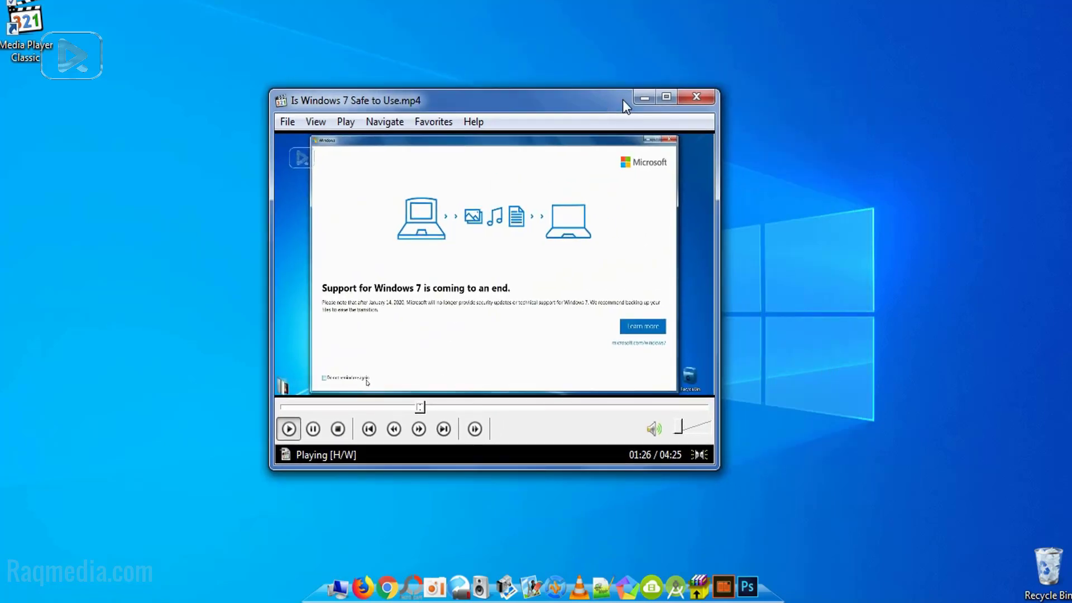
left_click(697, 96)
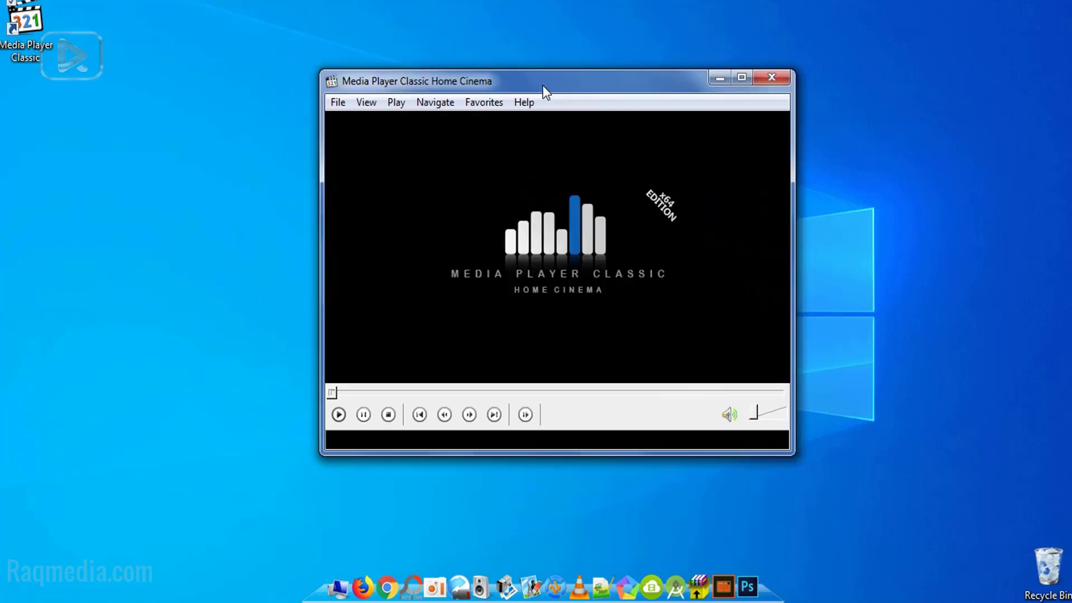
left_click_drag(537, 86, 511, 82)
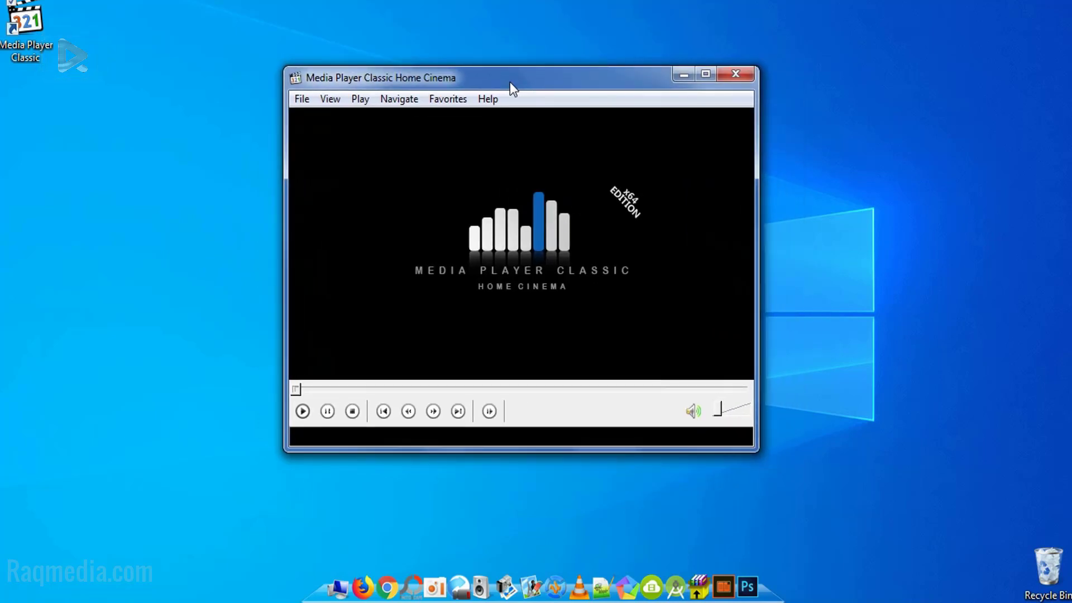